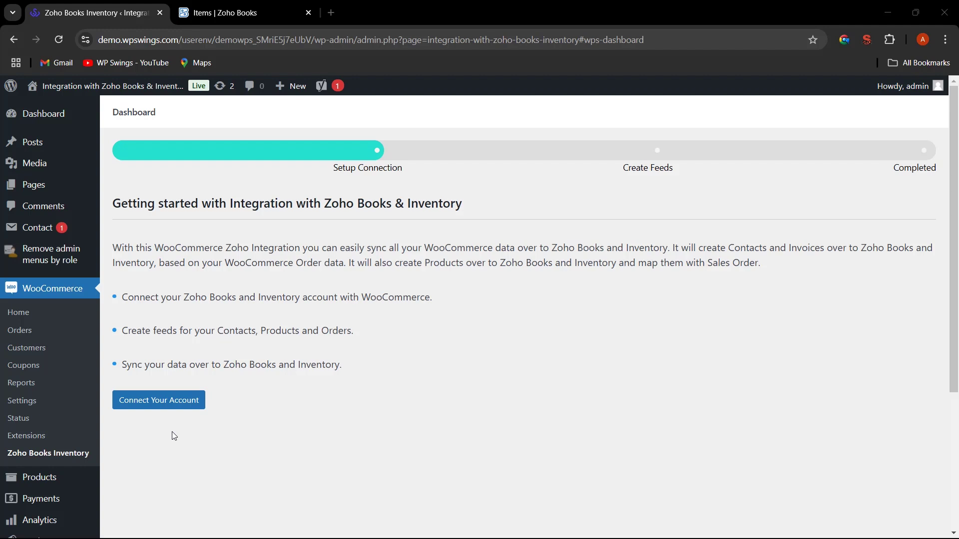
# Begin connecting the Zoho account from the plugin's Getting started page
pyautogui.click(178, 405)
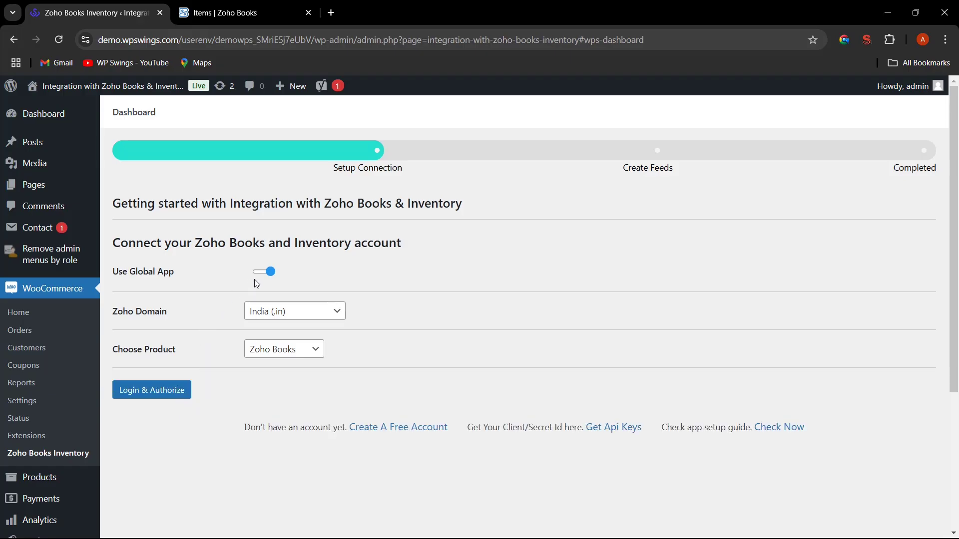
# Keep India (.in) as the Zoho domain, then bring up the product choice list
pyautogui.click(270, 311)
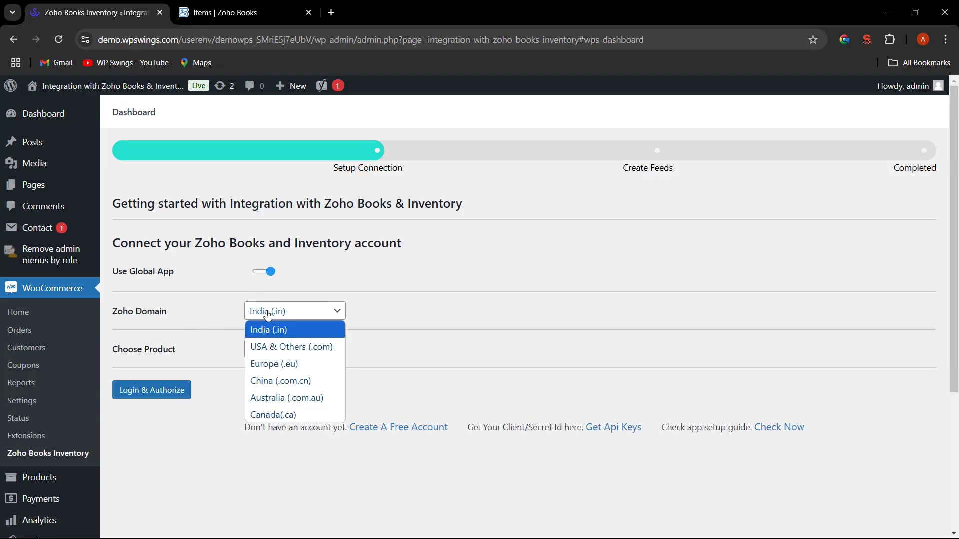
pyautogui.click(466, 333)
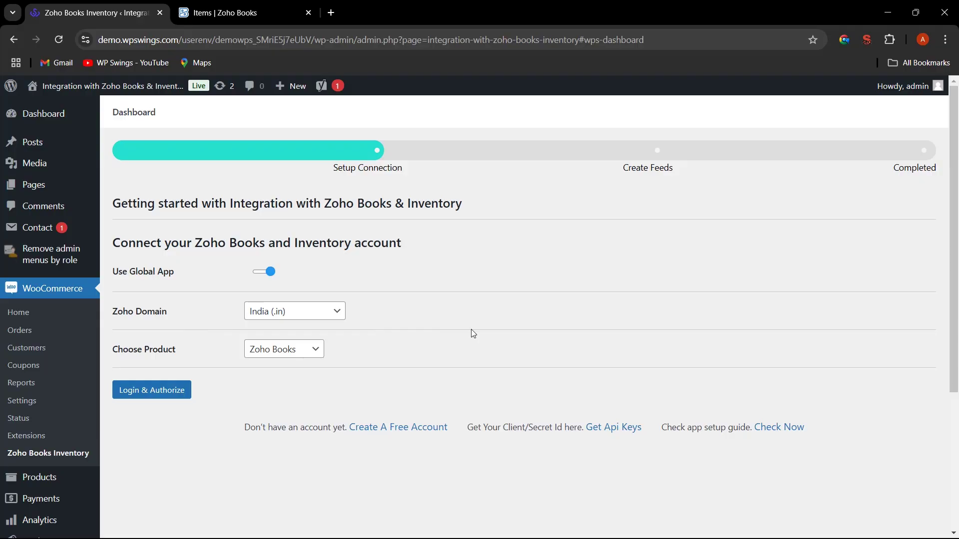
pyautogui.click(218, 13)
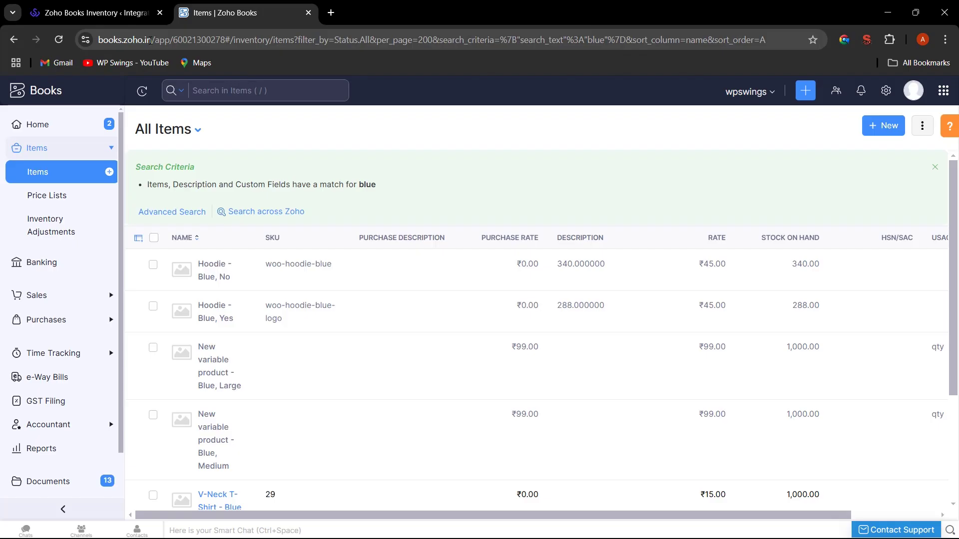
pyautogui.click(139, 15)
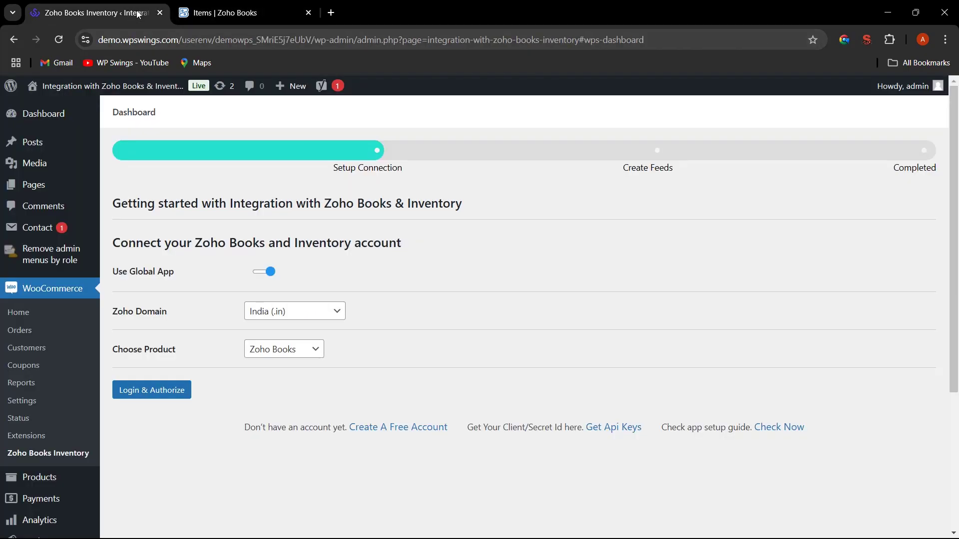
pyautogui.click(328, 313)
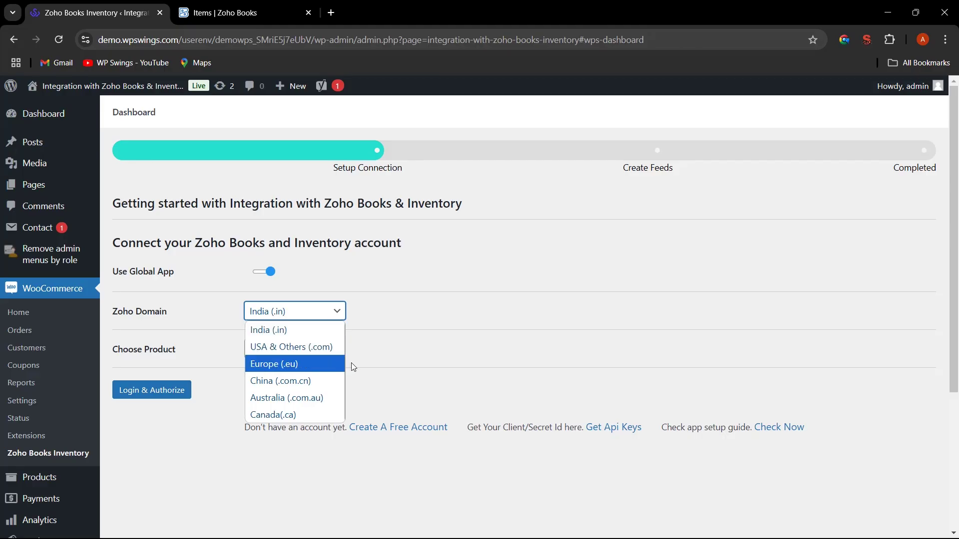
pyautogui.click(498, 395)
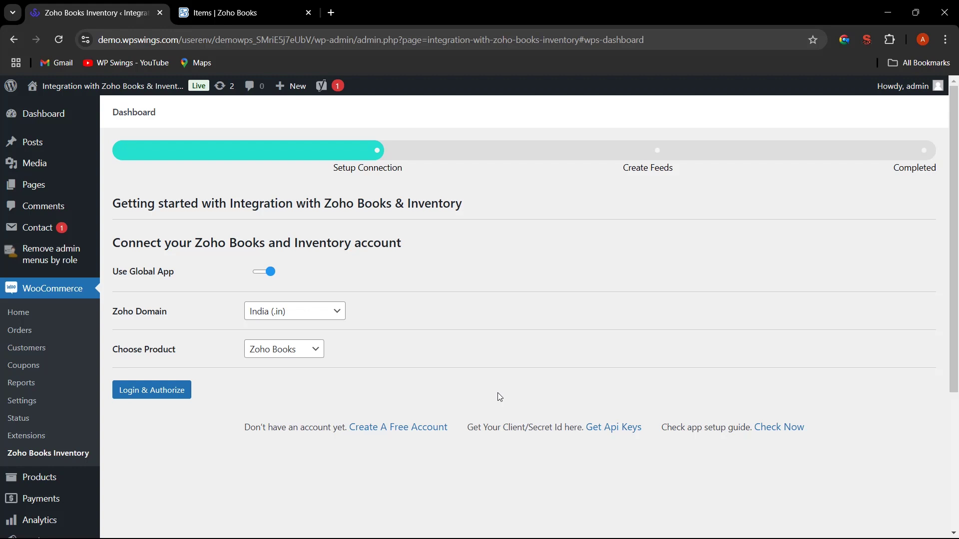
pyautogui.click(315, 352)
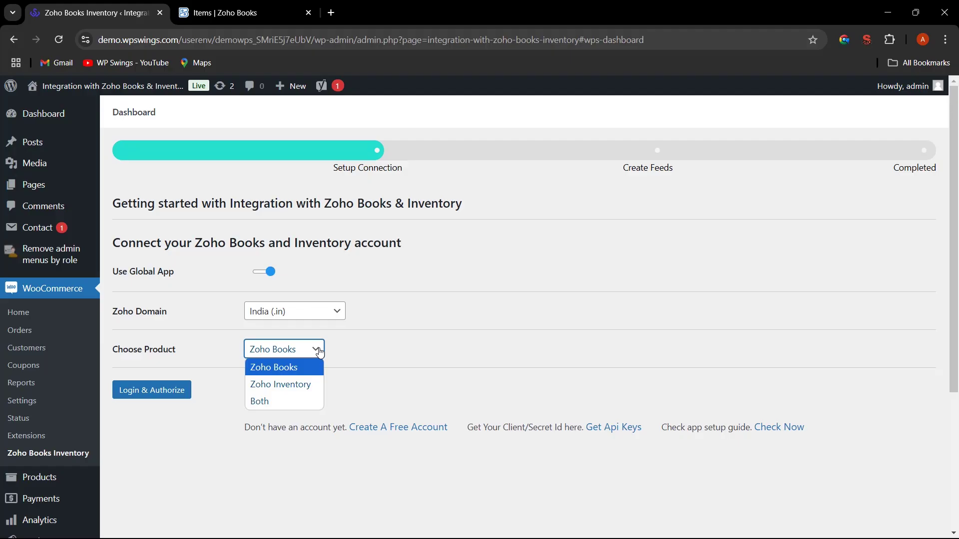
# Choose Both as the product and authorize the WP Swings App in Zoho Accounts
pyautogui.click(299, 402)
pyautogui.press('Tab')
pyautogui.press('Return')
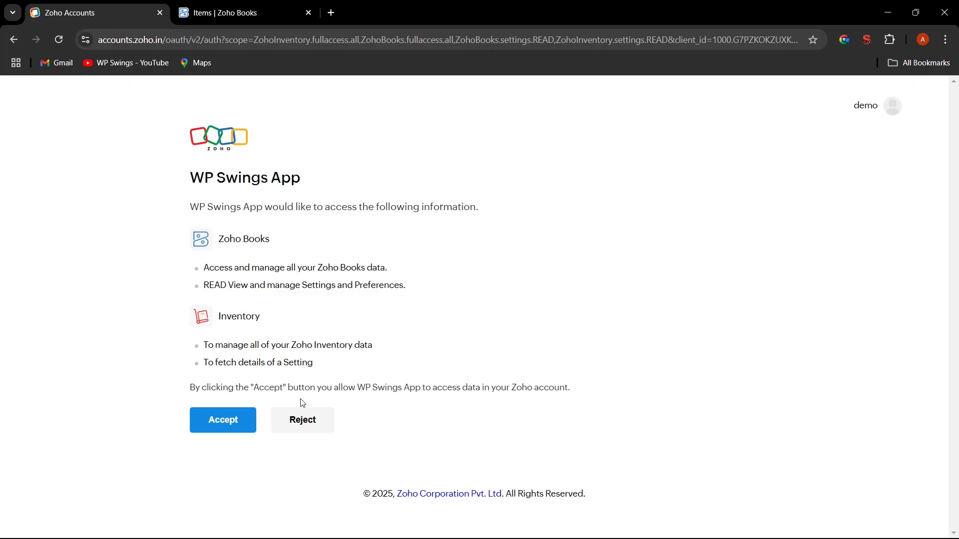
pyautogui.click(240, 428)
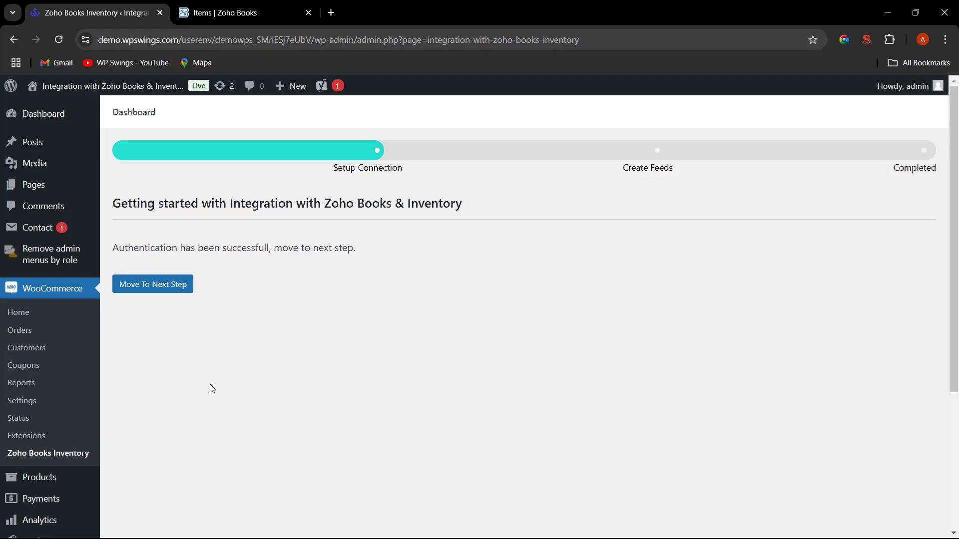
pyautogui.click(166, 297)
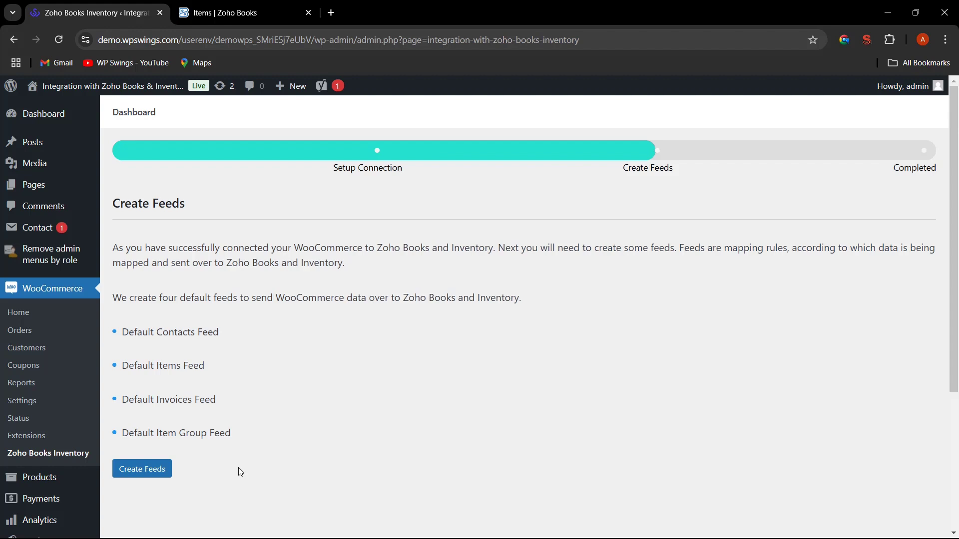
# Create the four default sync feeds and look over the finished setup page
pyautogui.click(145, 469)
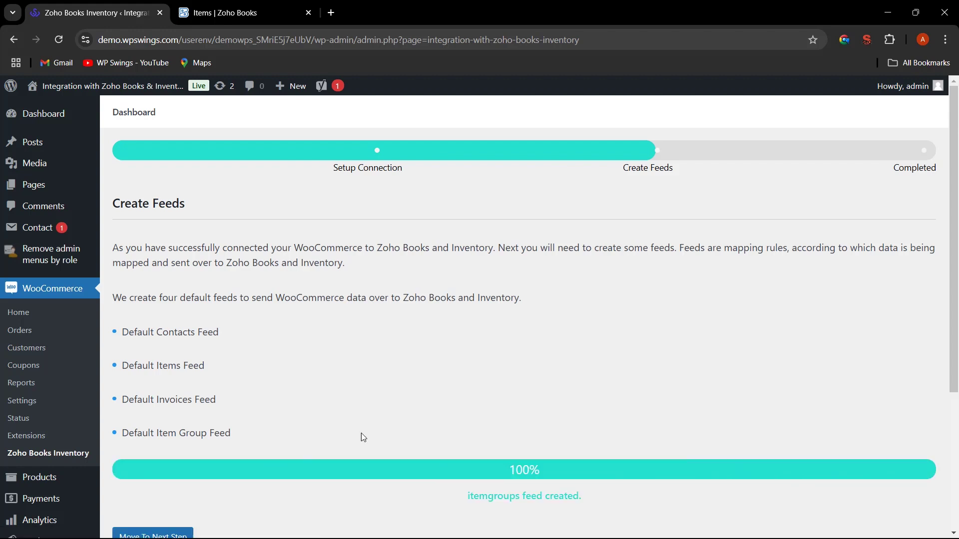
pyautogui.scroll(-2, 363, 435)
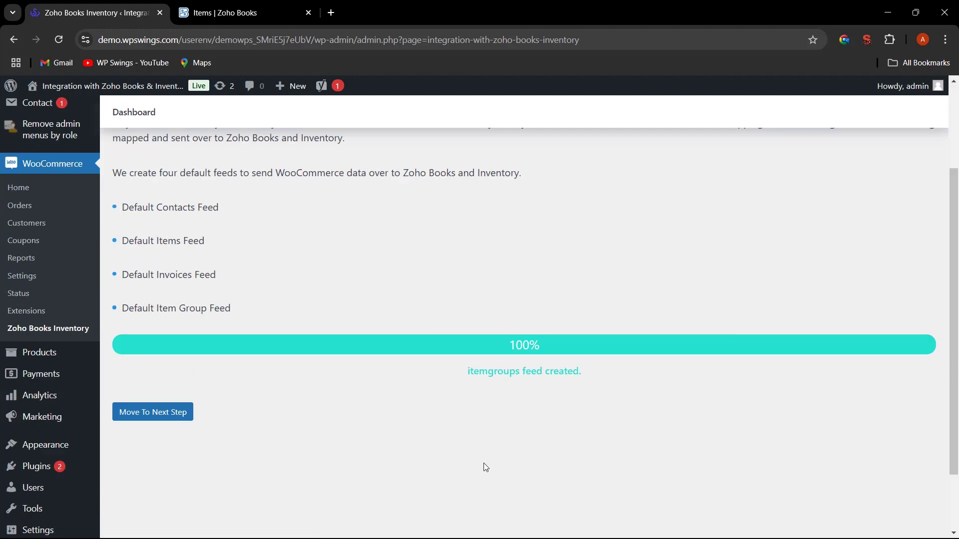
pyautogui.scroll(3, 268, 418)
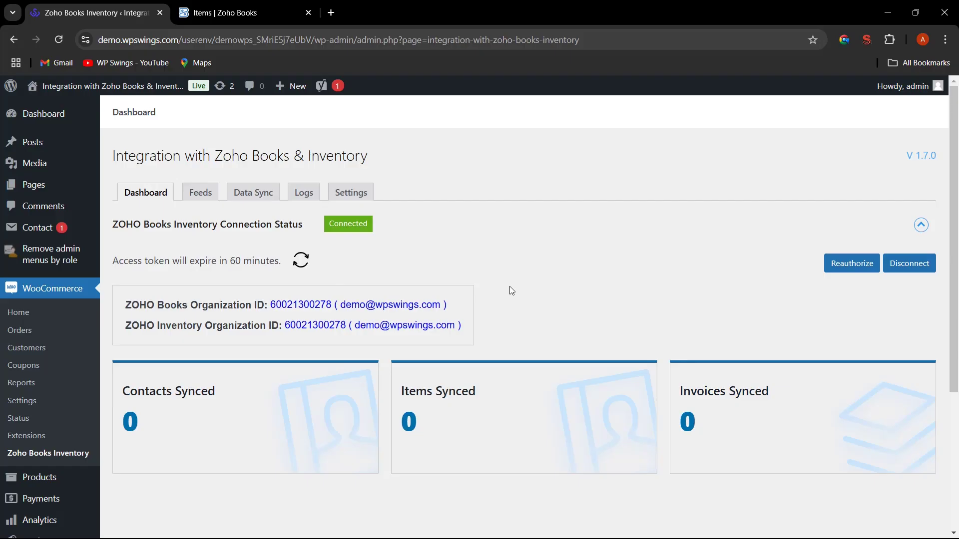
# Review the active item group, contact, invoice and item feeds on the Feeds tab
pyautogui.click(197, 195)
pyautogui.scroll(-1, 421, 283)
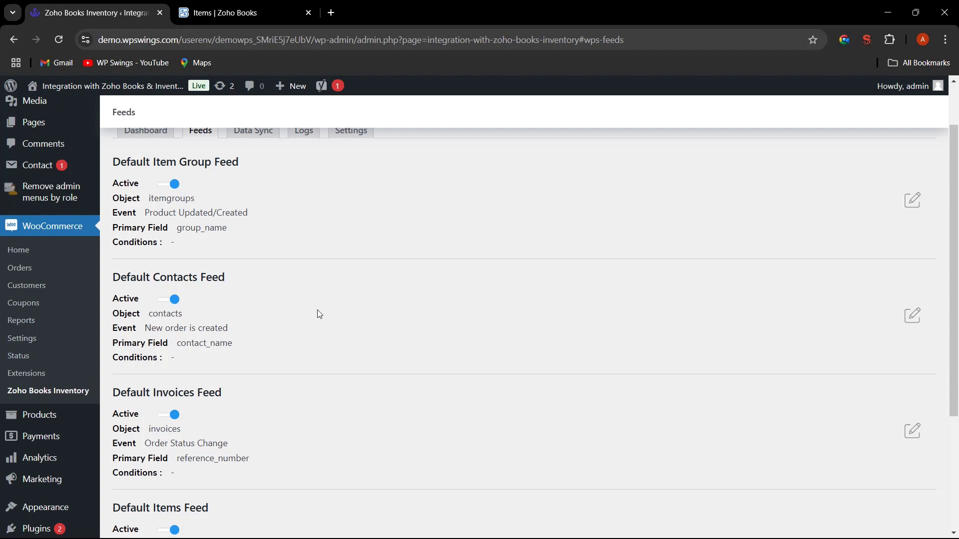
pyautogui.scroll(-1, 299, 310)
pyautogui.scroll(-1, 340, 359)
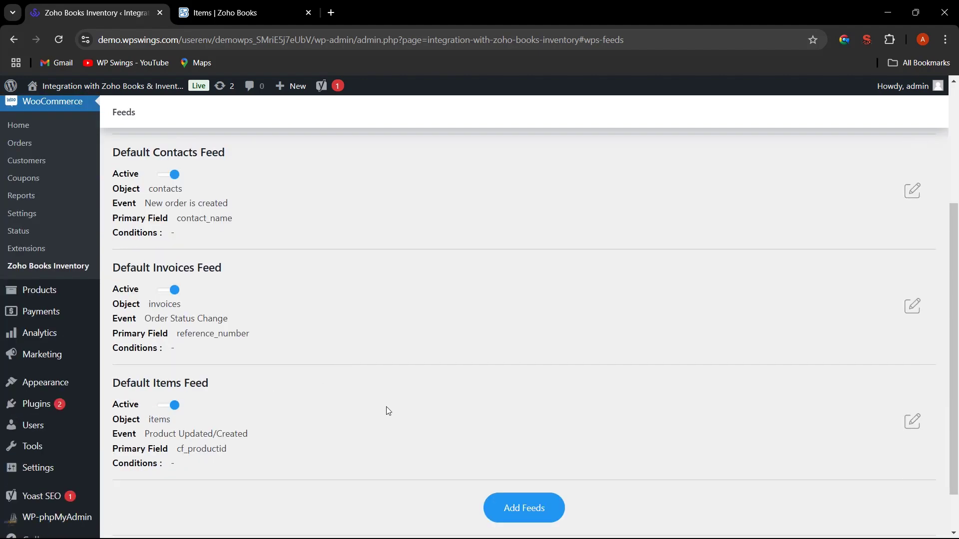
pyautogui.scroll(3, 389, 411)
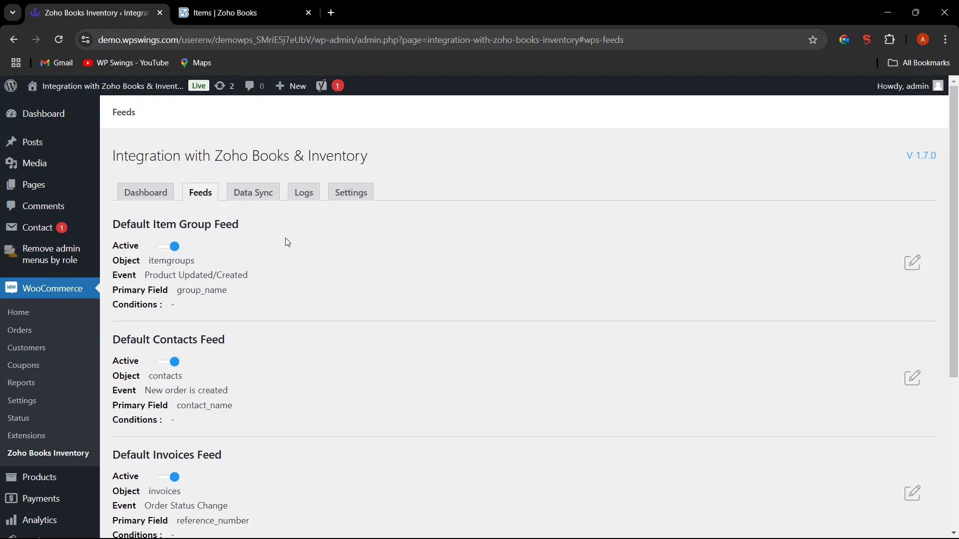
pyautogui.scroll(-2, 300, 280)
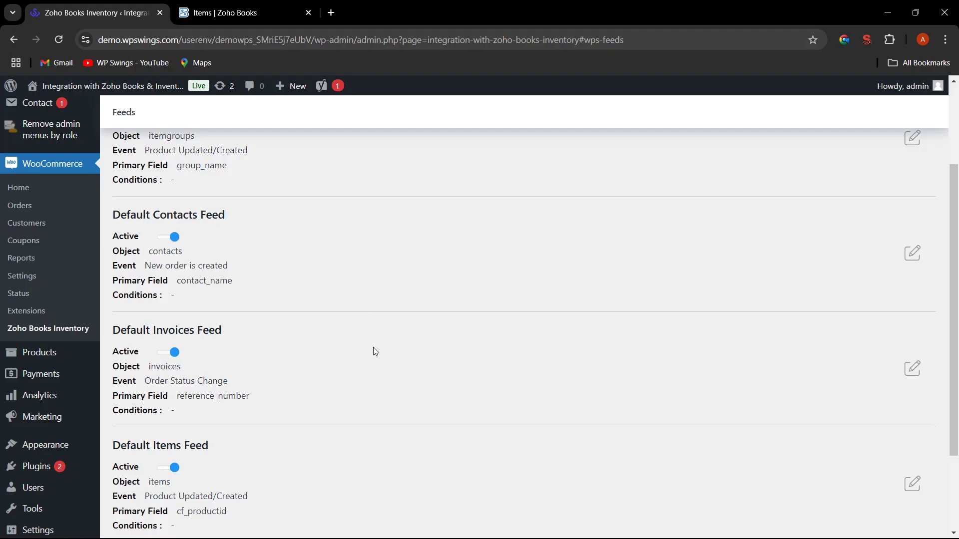
pyautogui.scroll(-1, 372, 345)
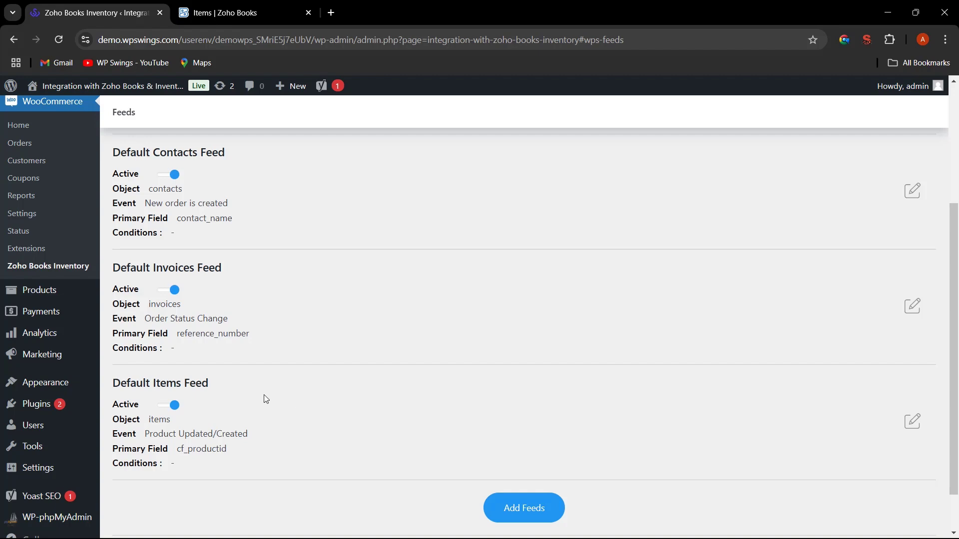
pyautogui.scroll(3, 264, 398)
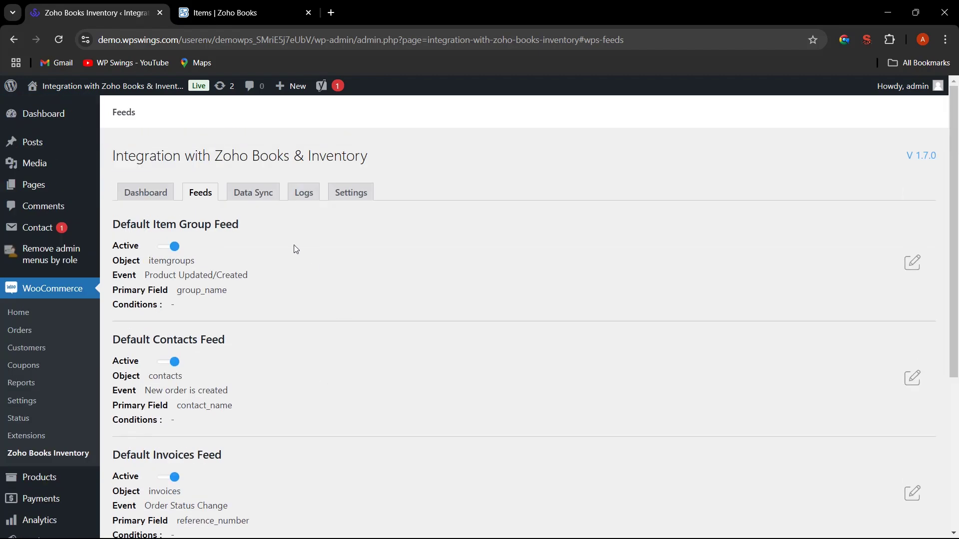
# Look over the Data Sync options, then check the still-empty Sync Log
pyautogui.click(263, 199)
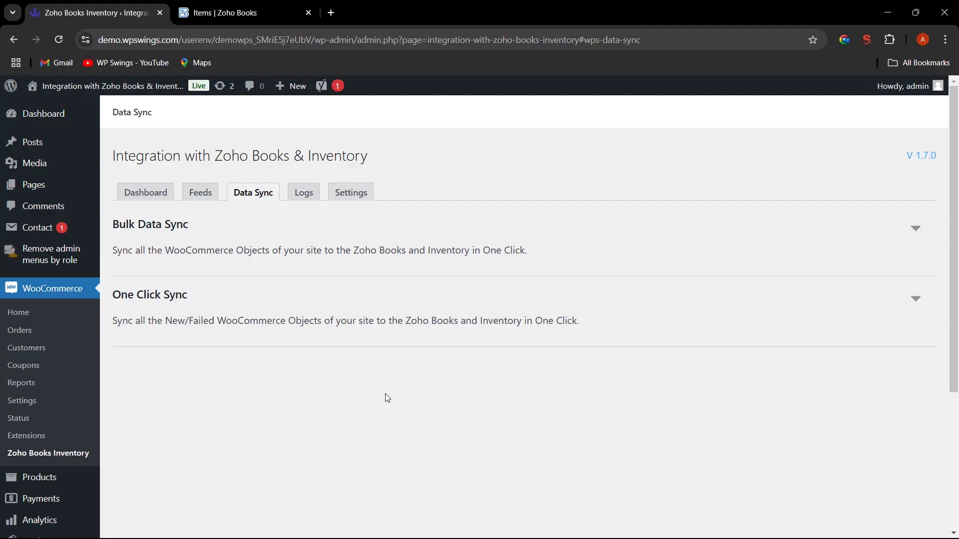
pyautogui.click(307, 196)
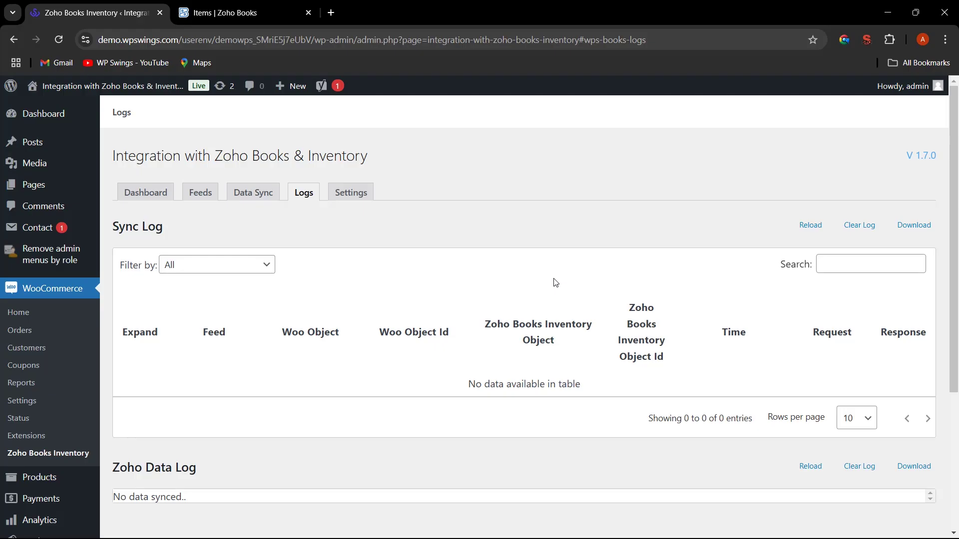
# Review the sync settings toggles, then return to the Data Sync options
pyautogui.click(354, 195)
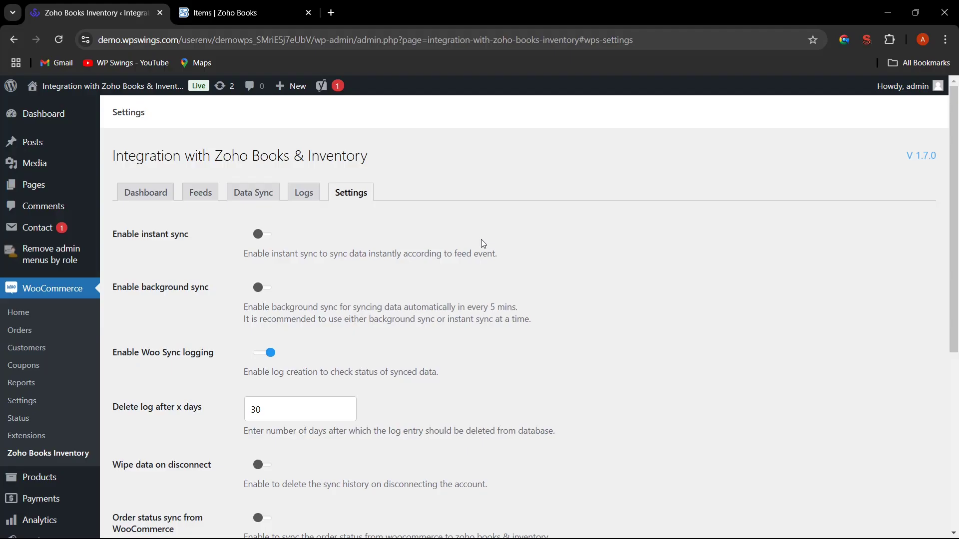
pyautogui.scroll(-3, 487, 314)
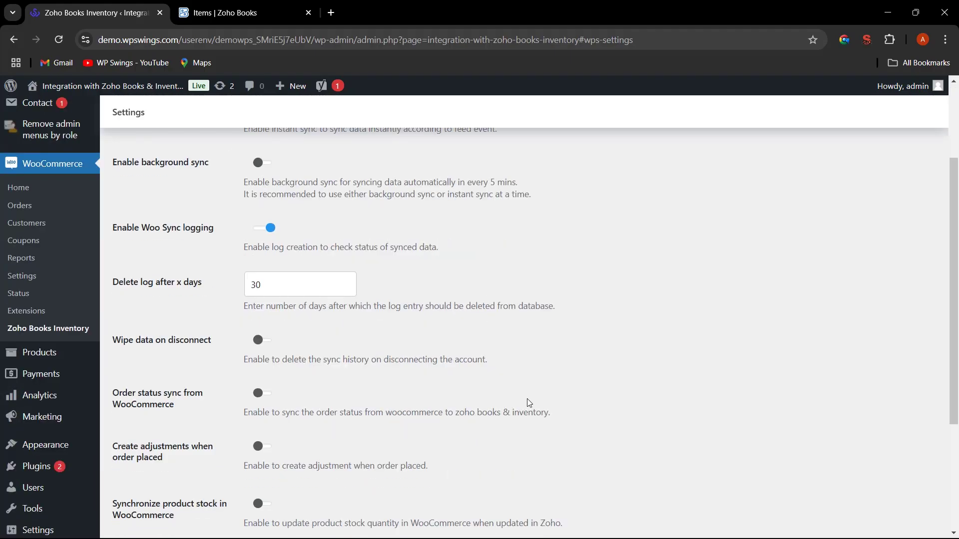
pyautogui.scroll(3, 525, 401)
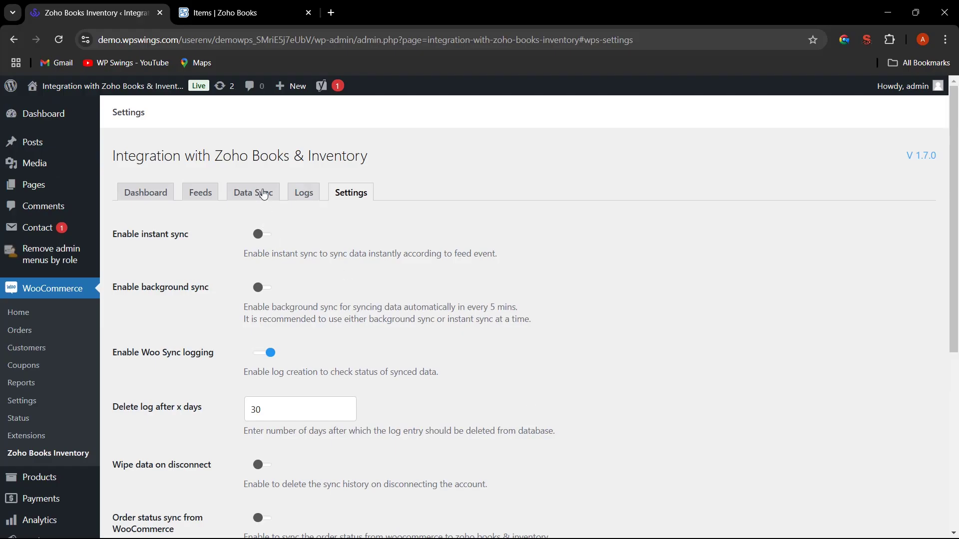
pyautogui.click(260, 196)
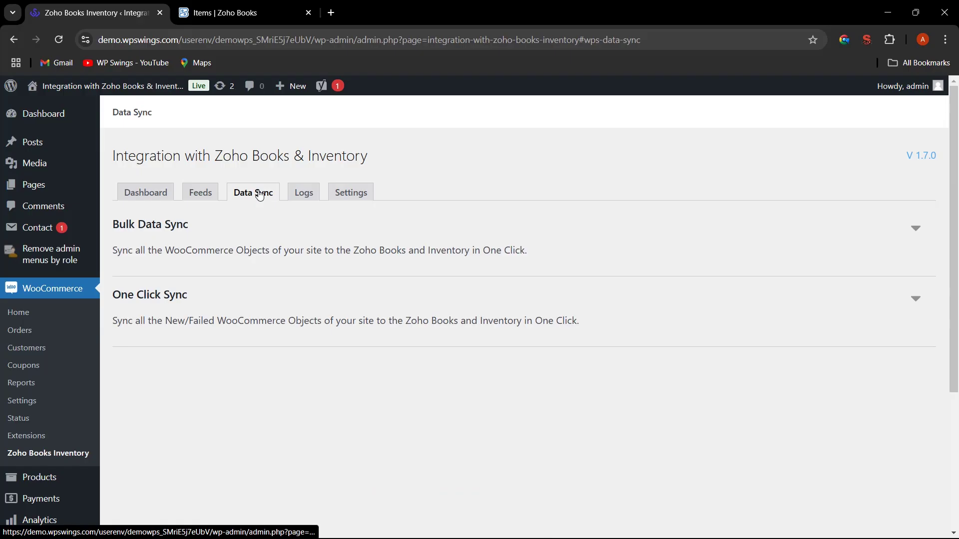
# Bulk-sync Items via the Default Items Feed, 3 objects synced, then view the logs
pyautogui.click(921, 229)
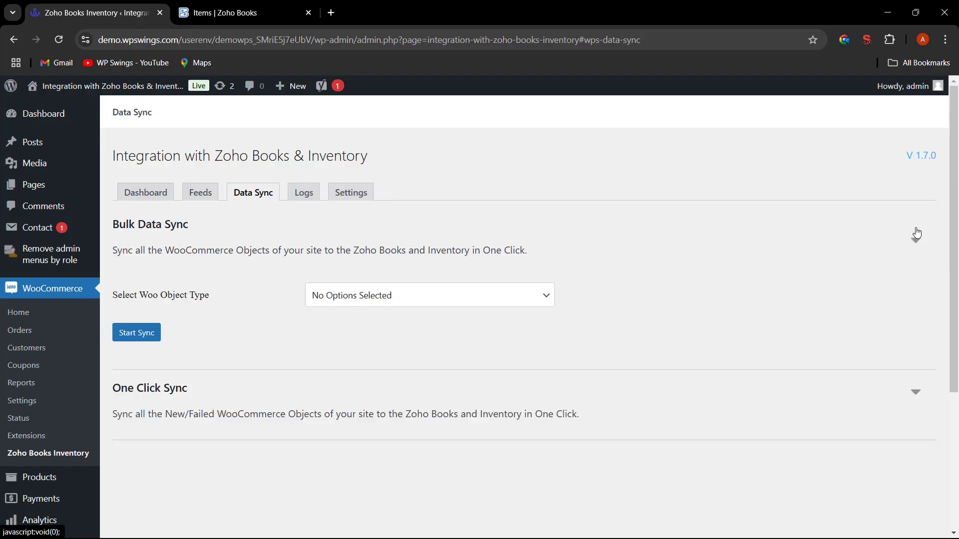
pyautogui.click(484, 302)
pyautogui.click(429, 327)
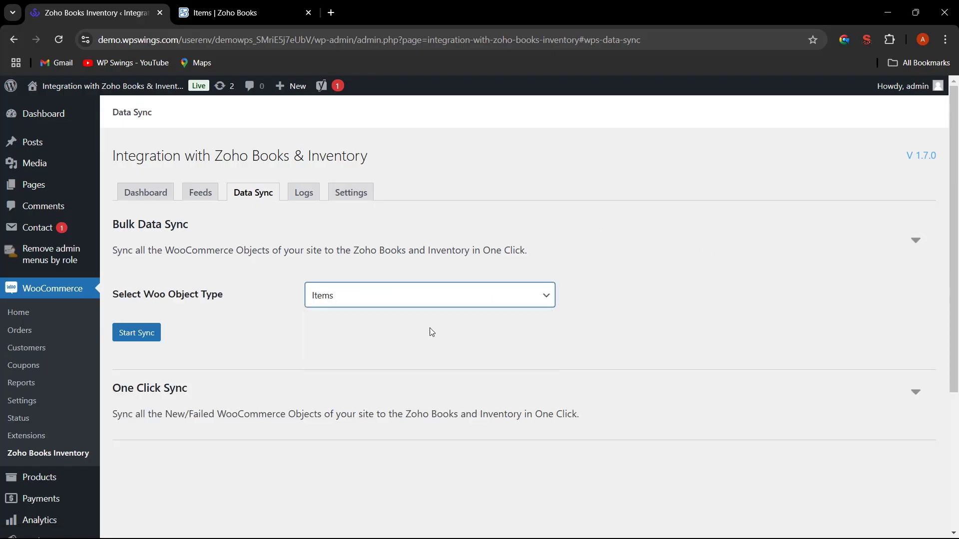
pyautogui.click(374, 339)
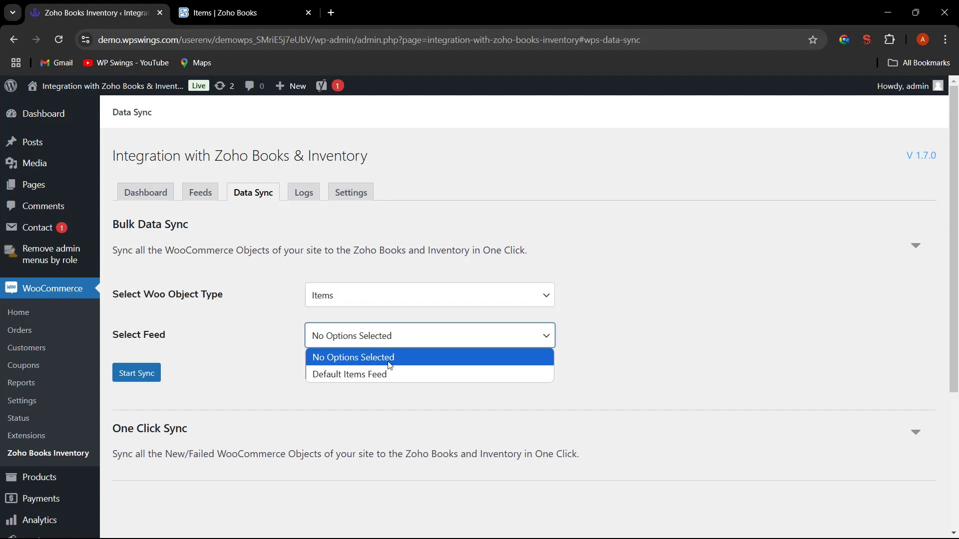
pyautogui.click(350, 372)
pyautogui.click(140, 373)
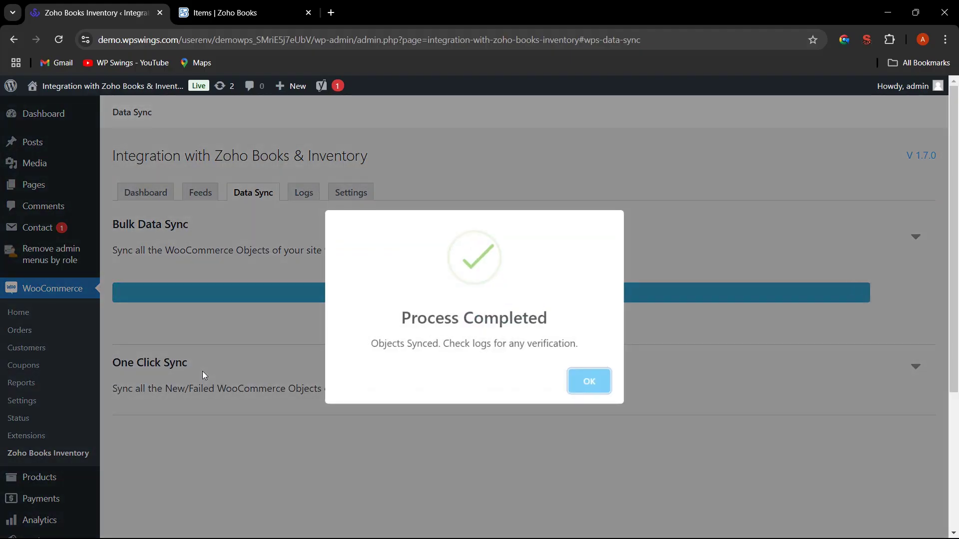
pyautogui.click(582, 389)
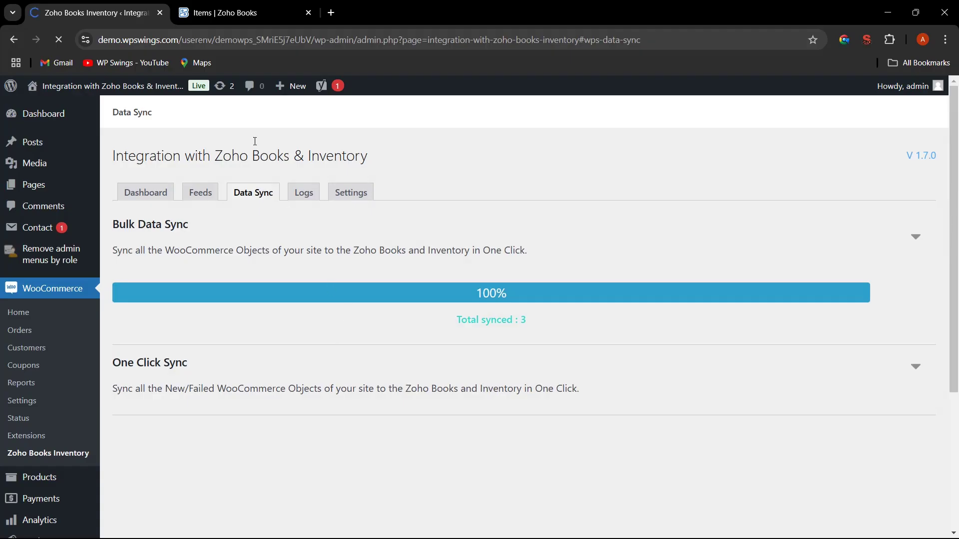
pyautogui.click(309, 194)
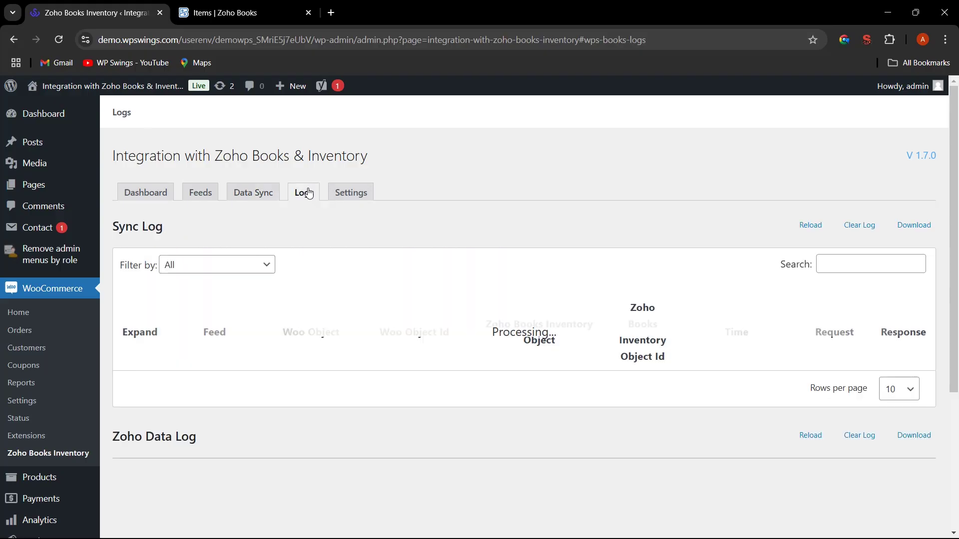
# Scroll through the six Sync Log entries for products 136–138 and bring up the first Zoho id link's menu
pyautogui.scroll(-1, 530, 344)
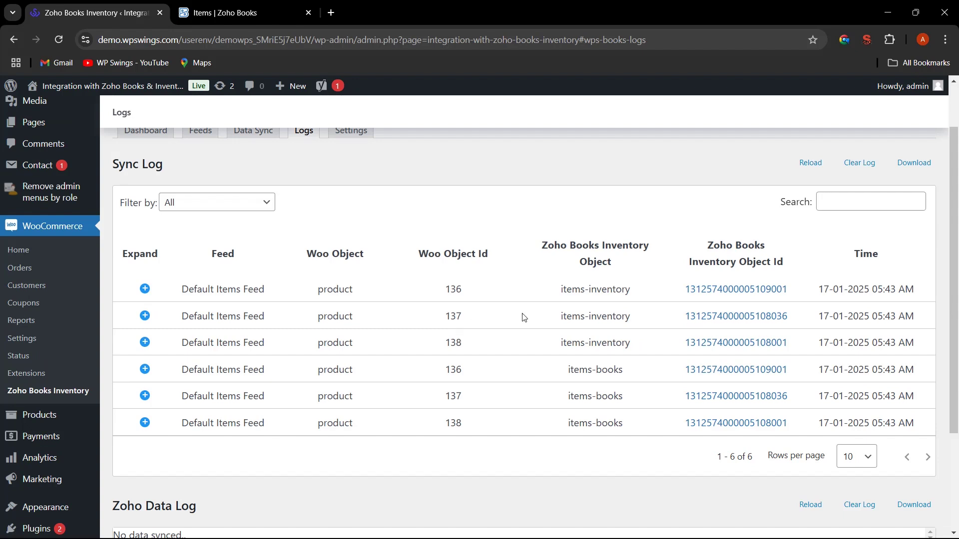
pyautogui.scroll(-1, 595, 307)
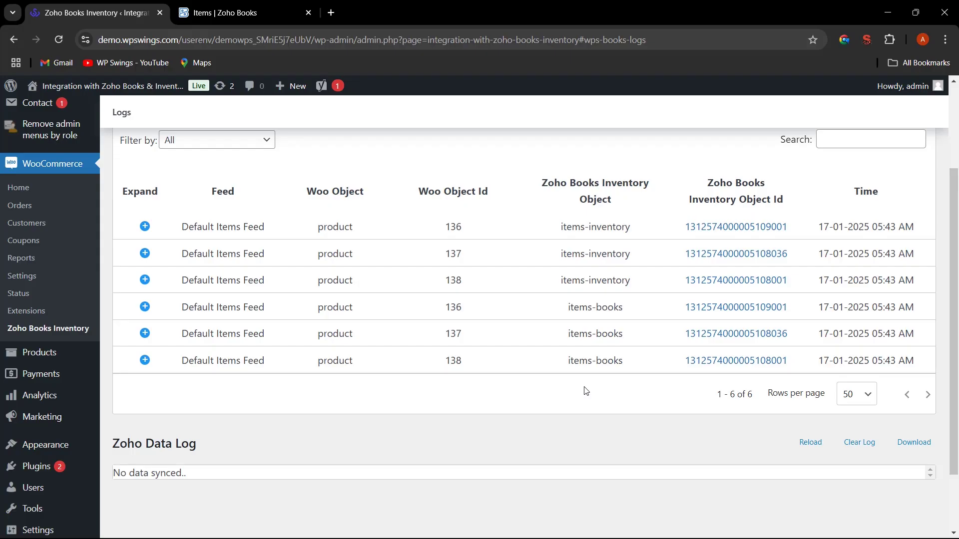
pyautogui.rightClick(745, 226)
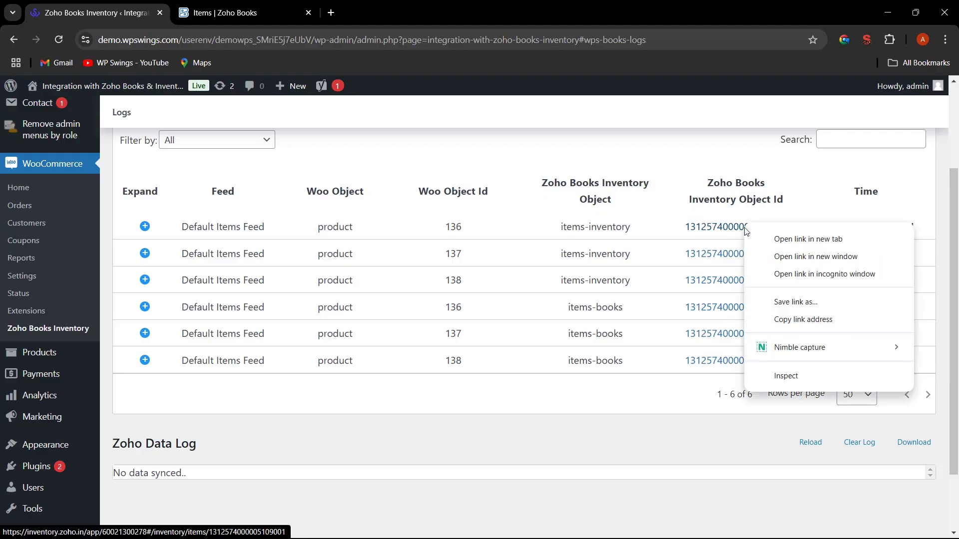
# Check the Denim T shirt Blue item in Zoho Inventory via its Object Id link
pyautogui.click(774, 239)
pyautogui.click(237, 11)
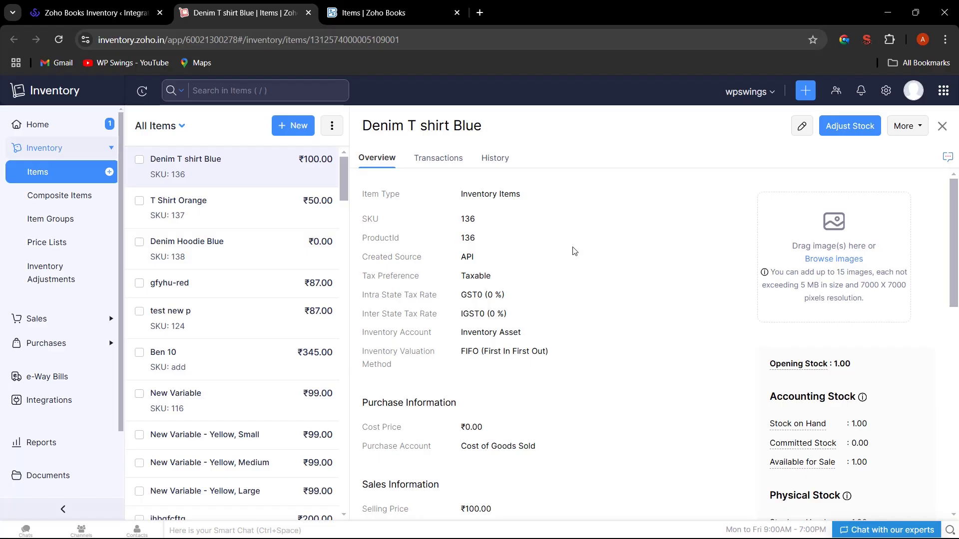
pyautogui.click(118, 8)
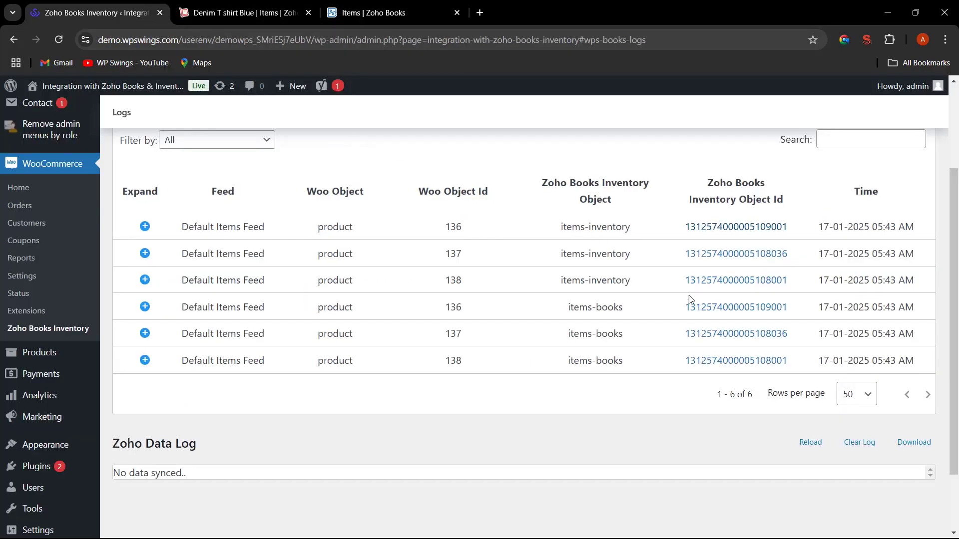
# Check product 136's item in Zoho Books, then return to the Data Sync page
pyautogui.rightClick(710, 309)
pyautogui.click(740, 324)
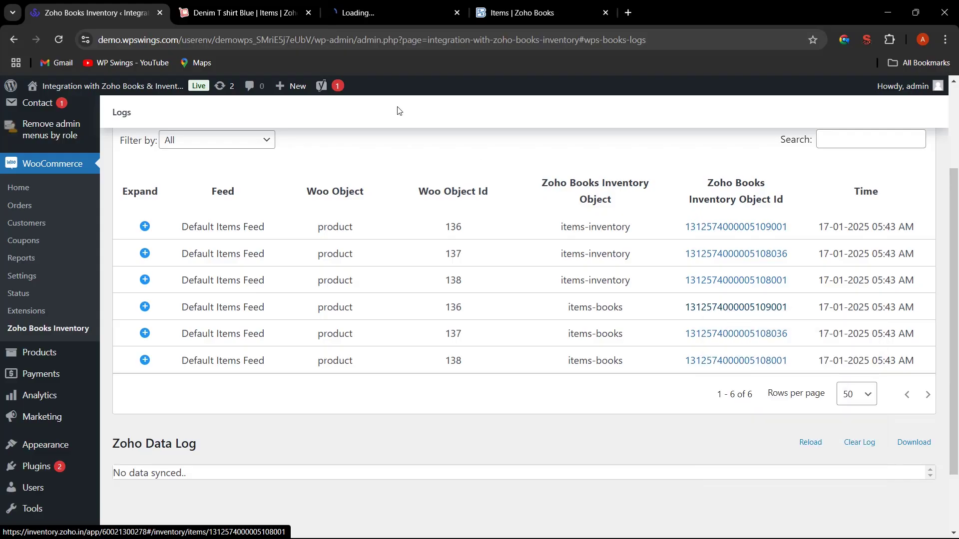
pyautogui.click(362, 4)
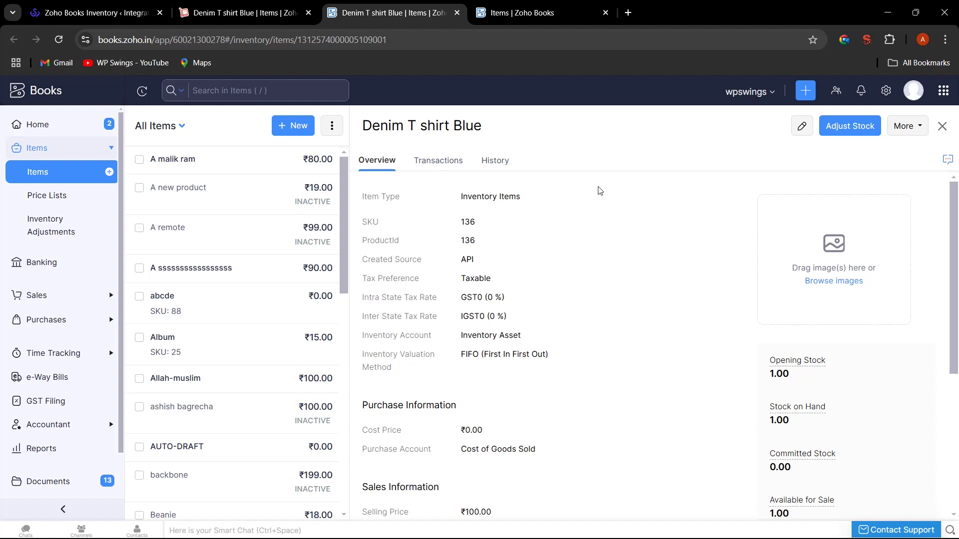
pyautogui.click(104, 9)
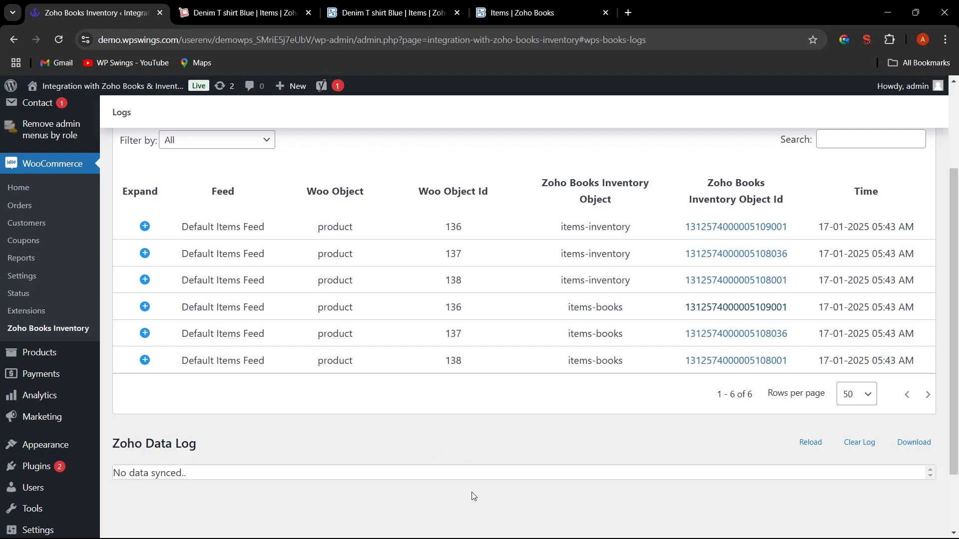
pyautogui.scroll(3, 482, 519)
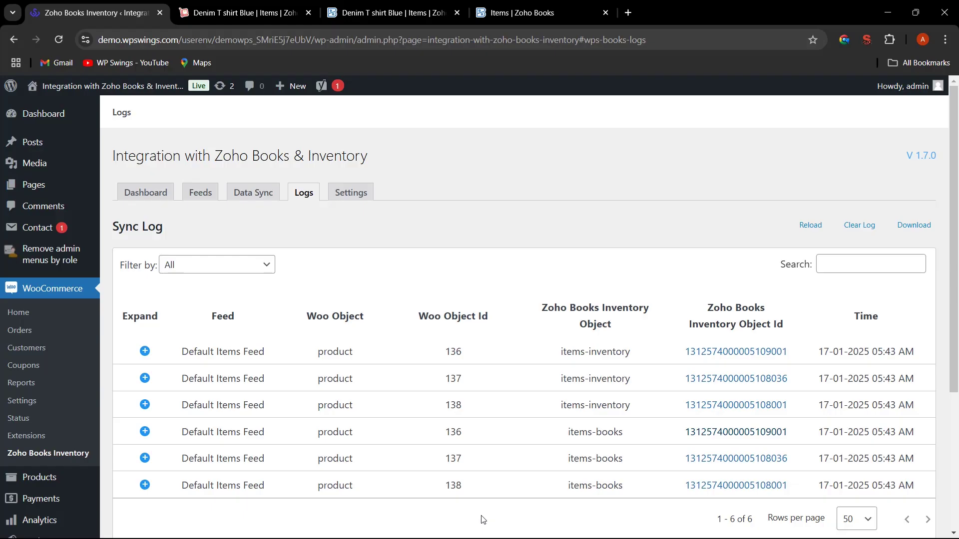
pyautogui.hotkey('alt', 'Left')
pyautogui.click(258, 192)
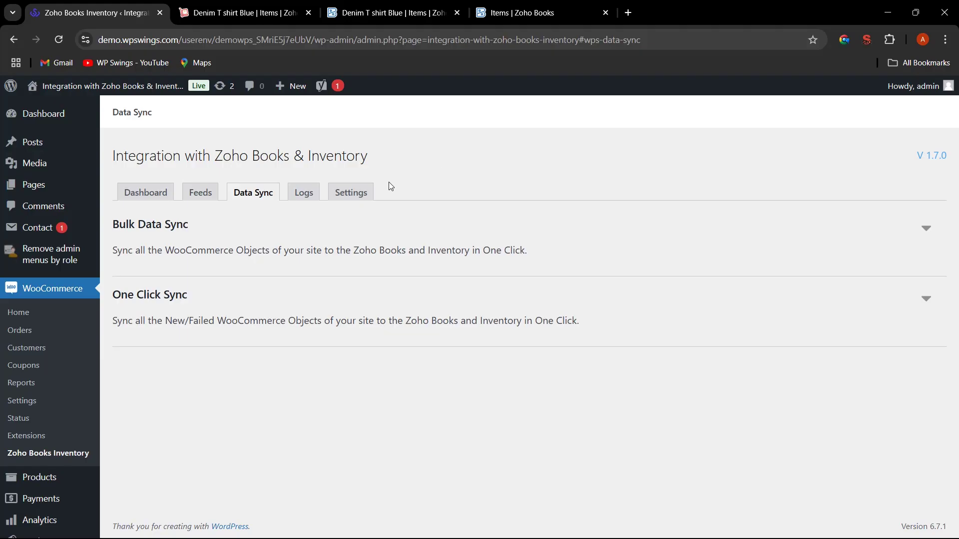
# Switch on Enable instant sync and Order status sync from WooCommerce, then save and confirm
pyautogui.click(367, 196)
pyautogui.scroll(-1, 450, 230)
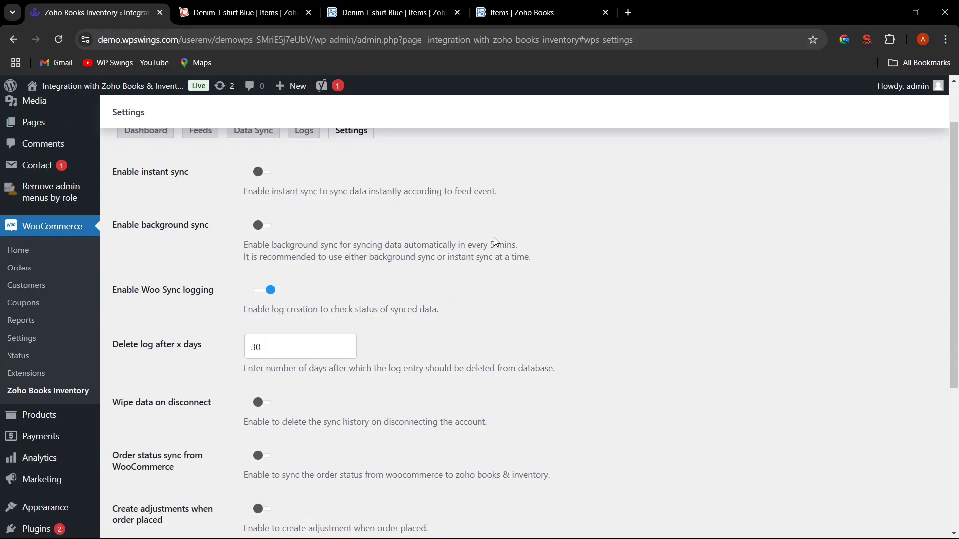
pyautogui.scroll(-2, 497, 250)
pyautogui.scroll(-2, 502, 280)
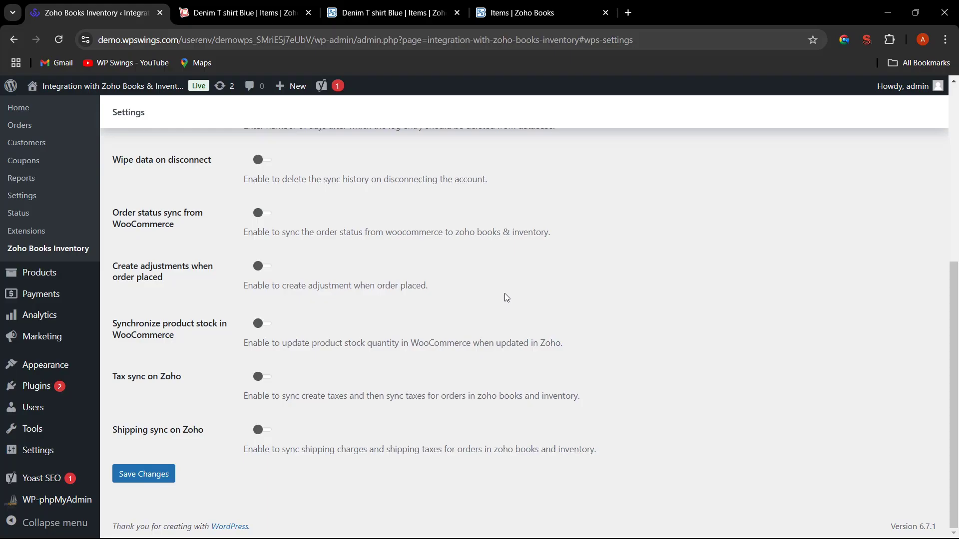
pyautogui.scroll(6, 500, 303)
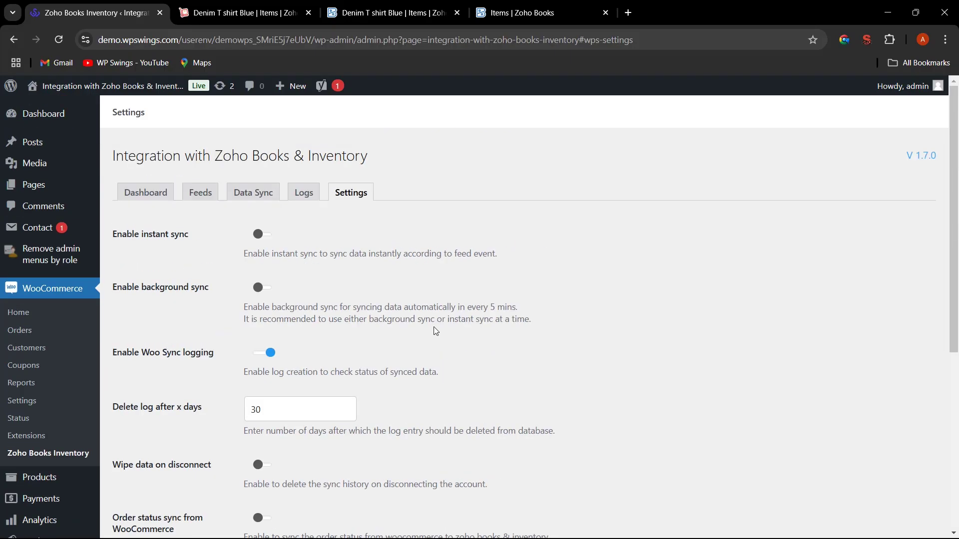
pyautogui.click(258, 235)
pyautogui.scroll(-3, 603, 308)
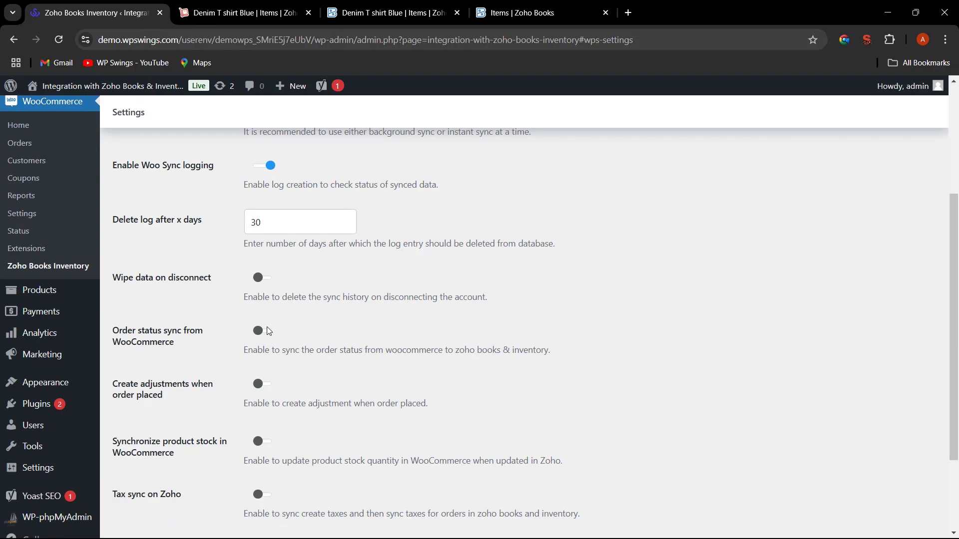
pyautogui.click(269, 331)
pyautogui.scroll(-2, 517, 376)
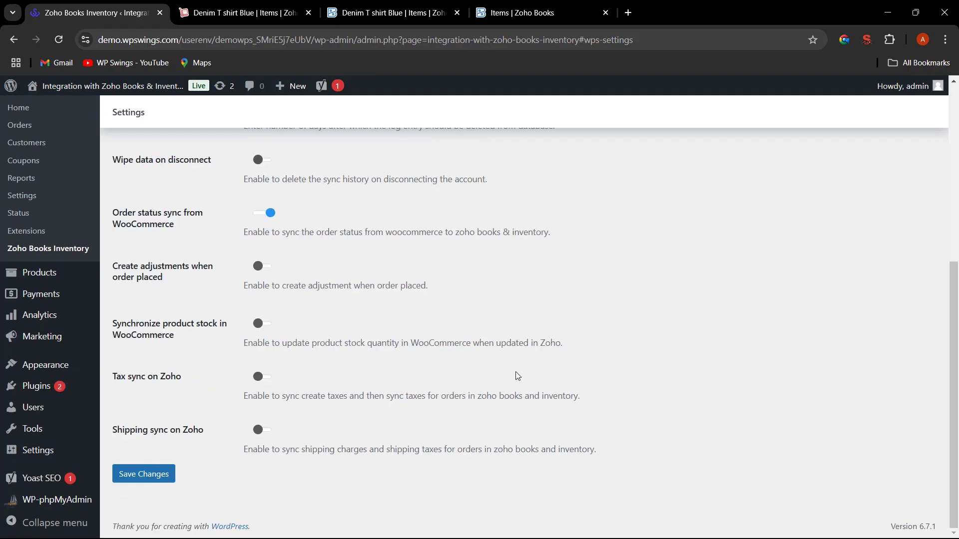
pyautogui.click(143, 477)
pyautogui.click(590, 383)
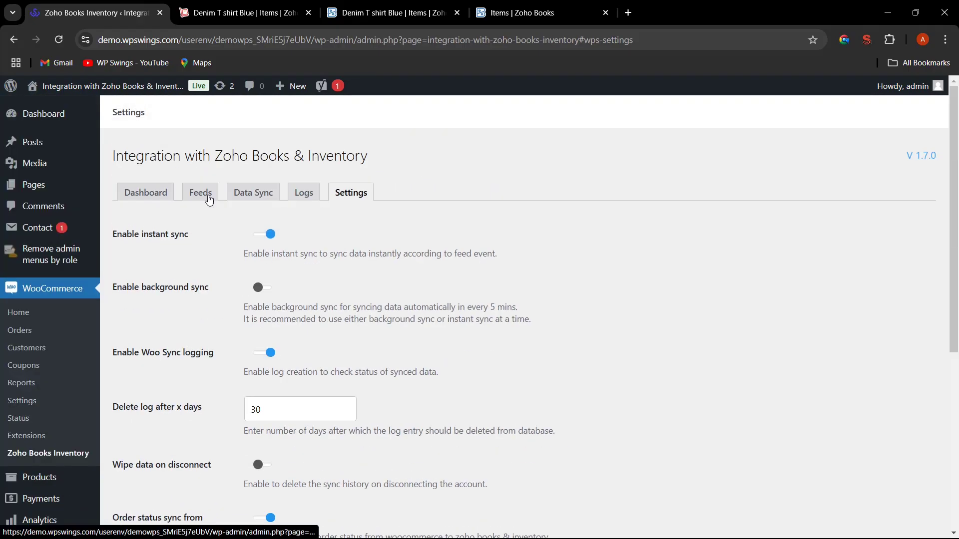
pyautogui.click(209, 200)
# Edit Default Invoices Feed and expand Map Woo Order Statuses, leaving Pending payment as Draft
pyautogui.scroll(-2, 545, 376)
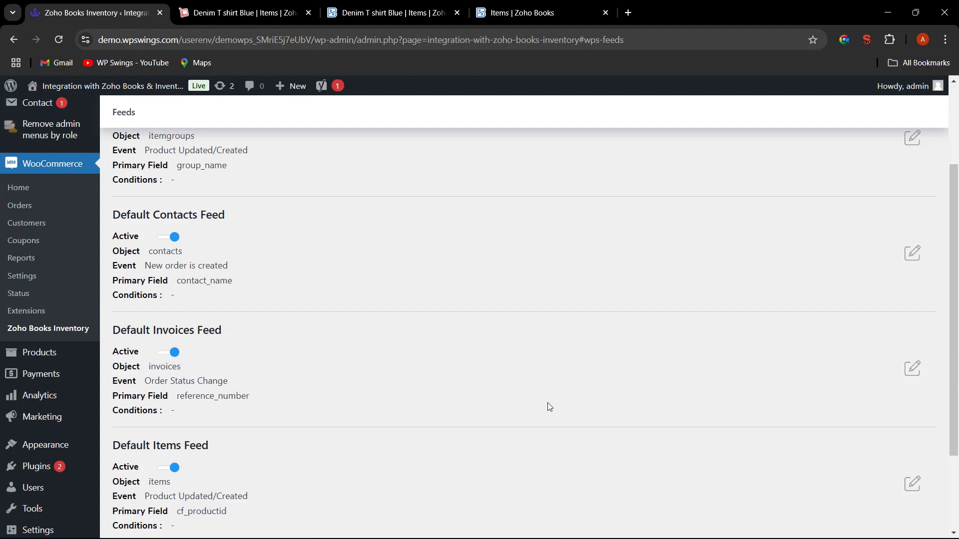
pyautogui.click(397, 375)
pyautogui.scroll(-3, 425, 352)
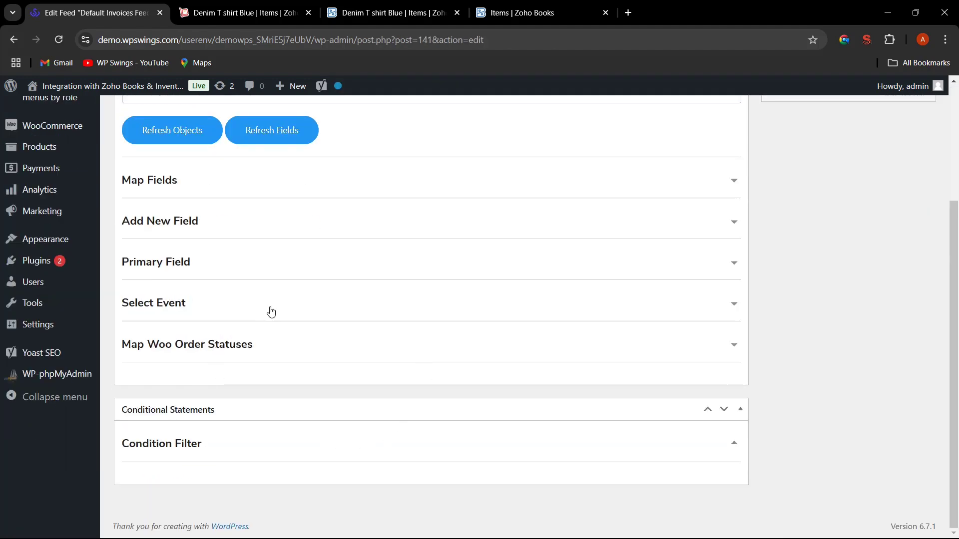
pyautogui.click(344, 345)
pyautogui.scroll(-3, 402, 349)
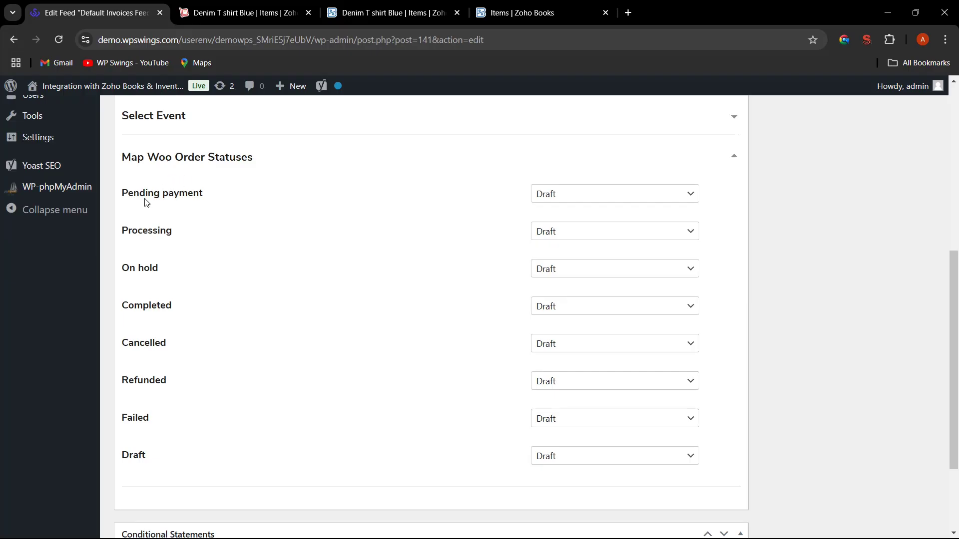
pyautogui.click(640, 192)
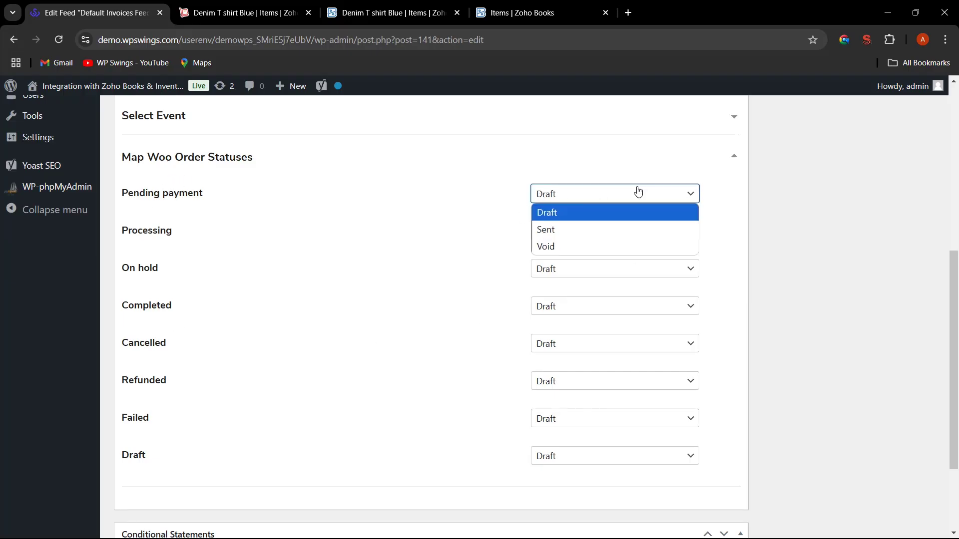
pyautogui.click(497, 191)
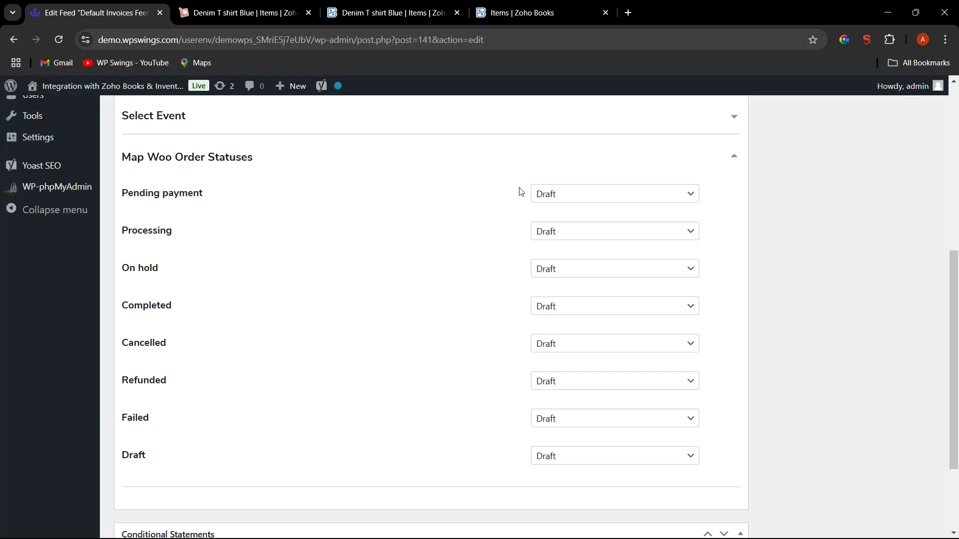
pyautogui.click(572, 193)
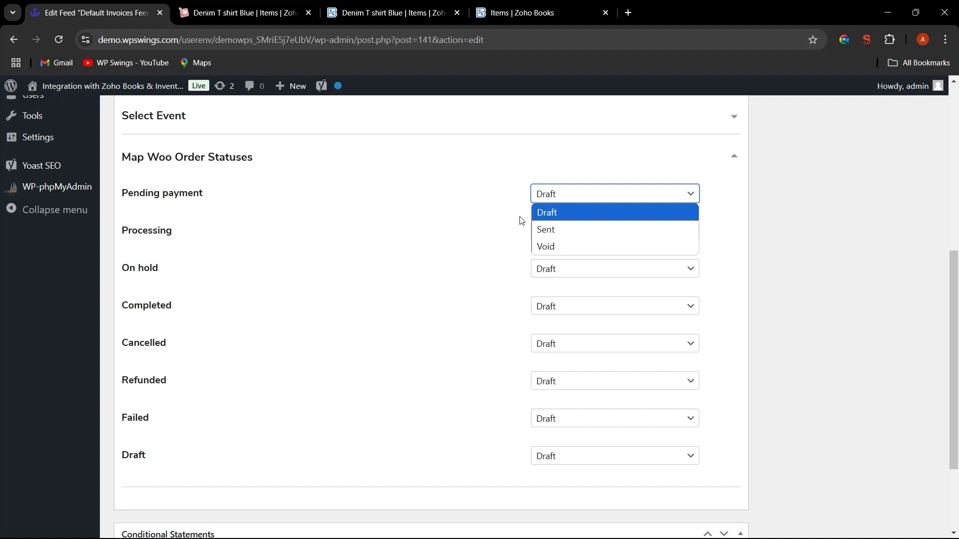
pyautogui.click(488, 218)
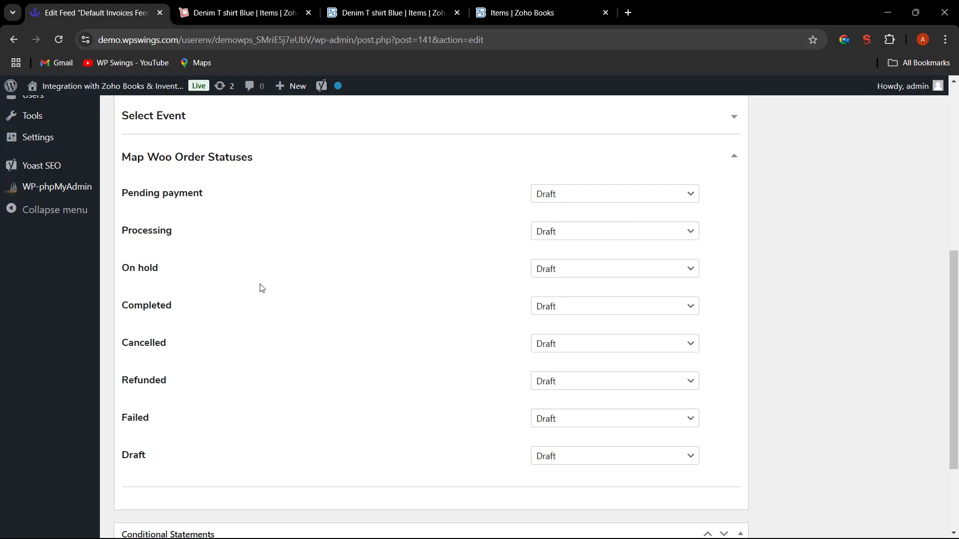
# Map Completed and Cancelled orders to Sent, and Refunded, Failed and Draft orders to Void
pyautogui.click(585, 311)
pyautogui.click(580, 345)
pyautogui.click(584, 347)
pyautogui.click(572, 380)
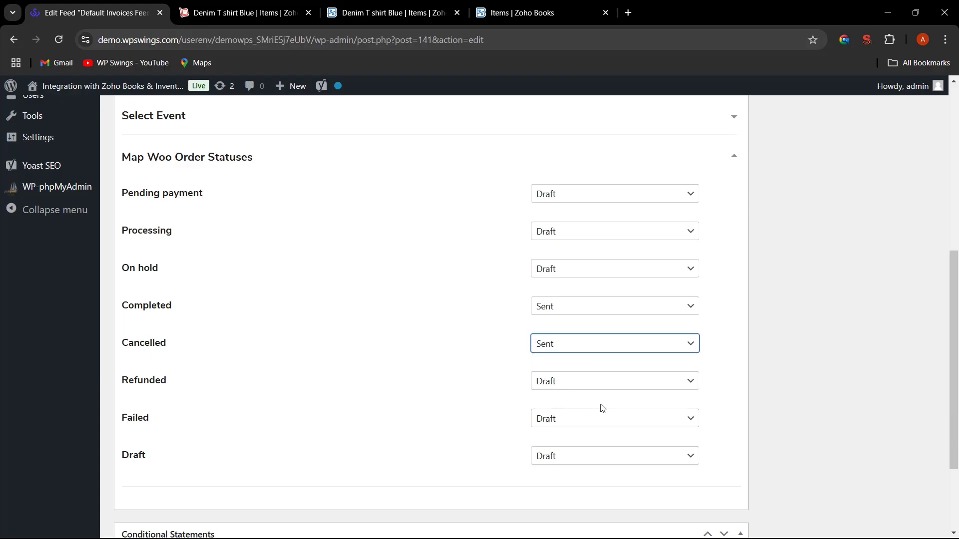
pyautogui.click(608, 384)
pyautogui.click(581, 420)
pyautogui.click(595, 421)
pyautogui.click(591, 469)
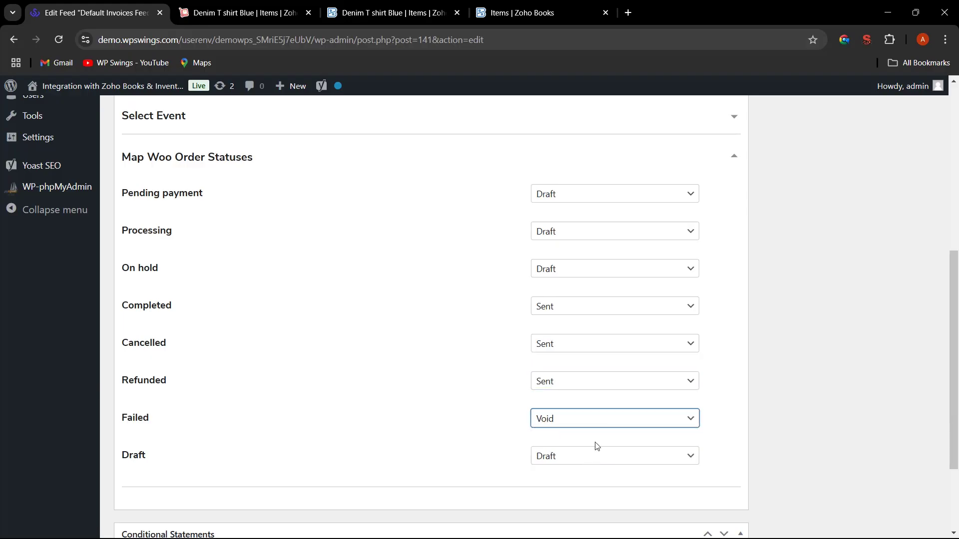
pyautogui.click(599, 455)
pyautogui.click(574, 502)
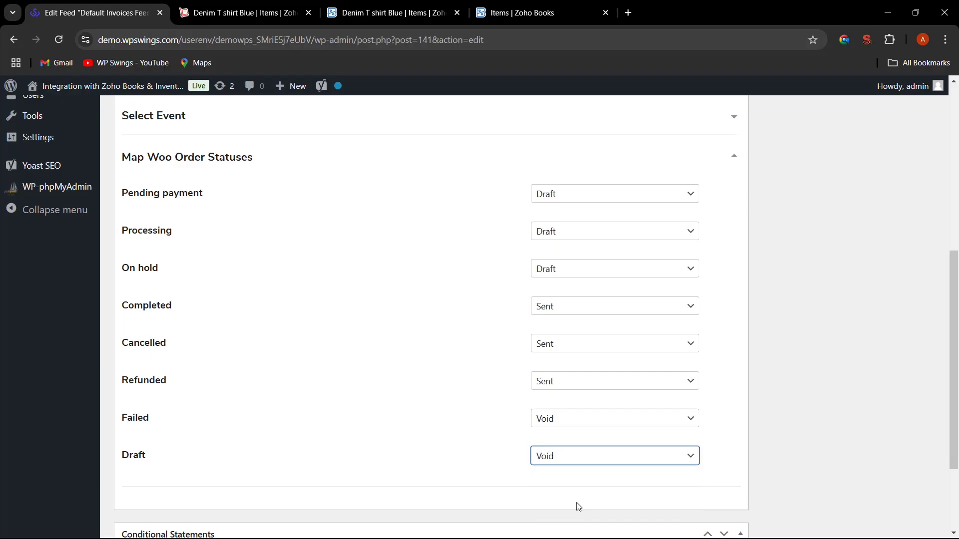
pyautogui.click(579, 384)
pyautogui.click(567, 434)
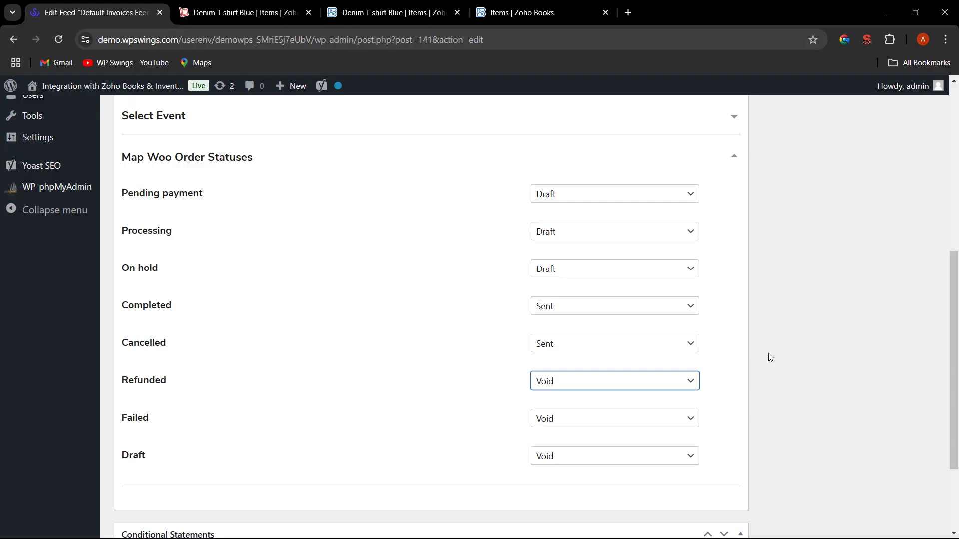
# Update the Default Invoices Feed to save the new status mapping
pyautogui.scroll(7, 955, 309)
pyautogui.click(916, 250)
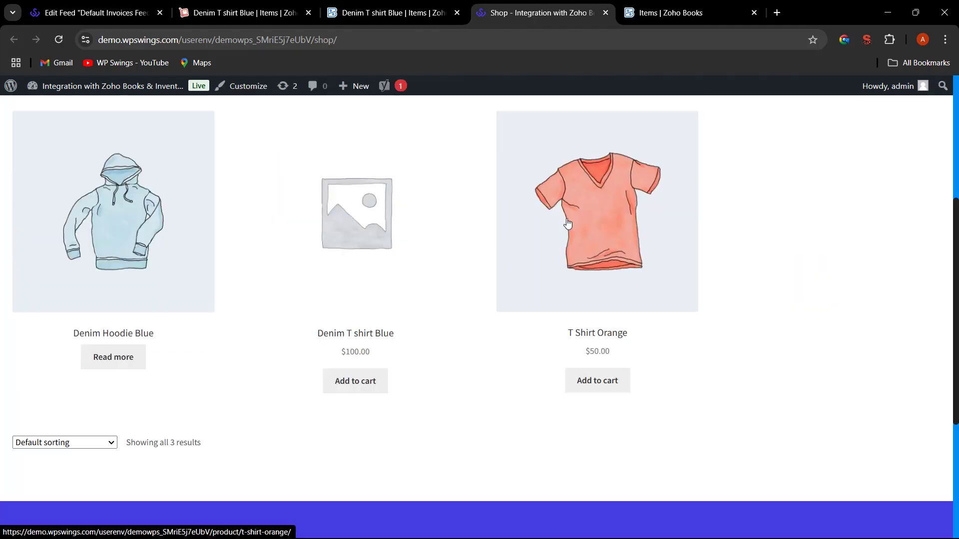
pyautogui.click(579, 223)
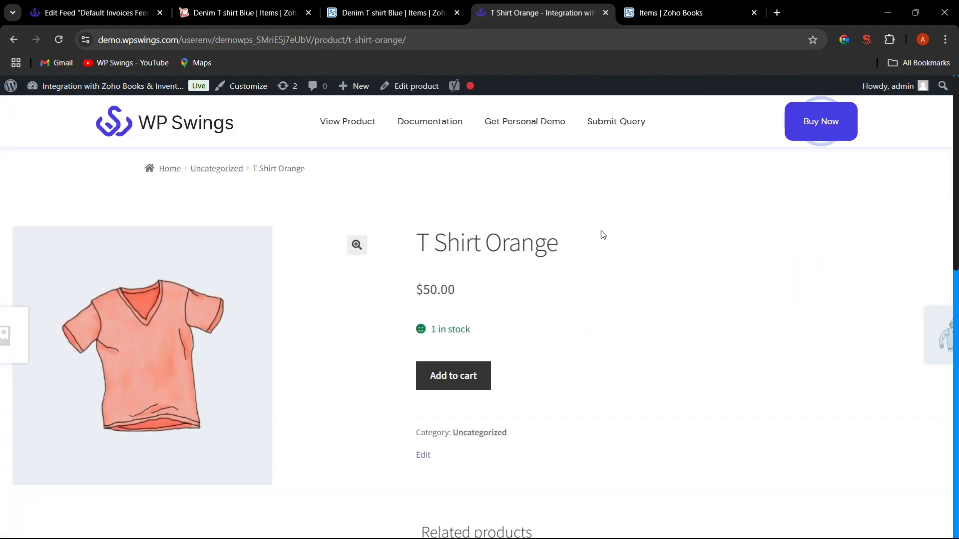
# Add one T Shirt Orange to the cart and check out to place the order
pyautogui.scroll(-2, 484, 376)
pyautogui.click(453, 277)
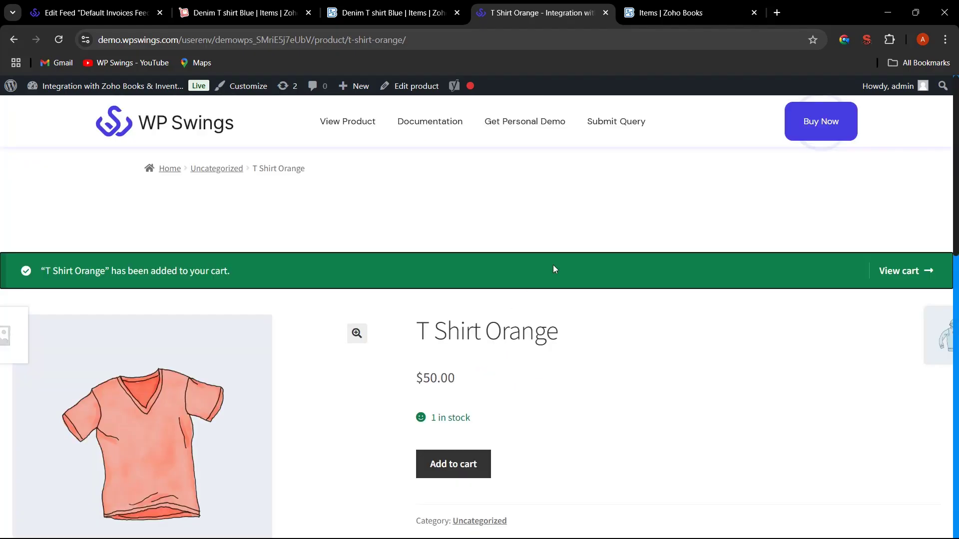
pyautogui.click(906, 272)
pyautogui.scroll(-4, 823, 351)
pyautogui.click(730, 409)
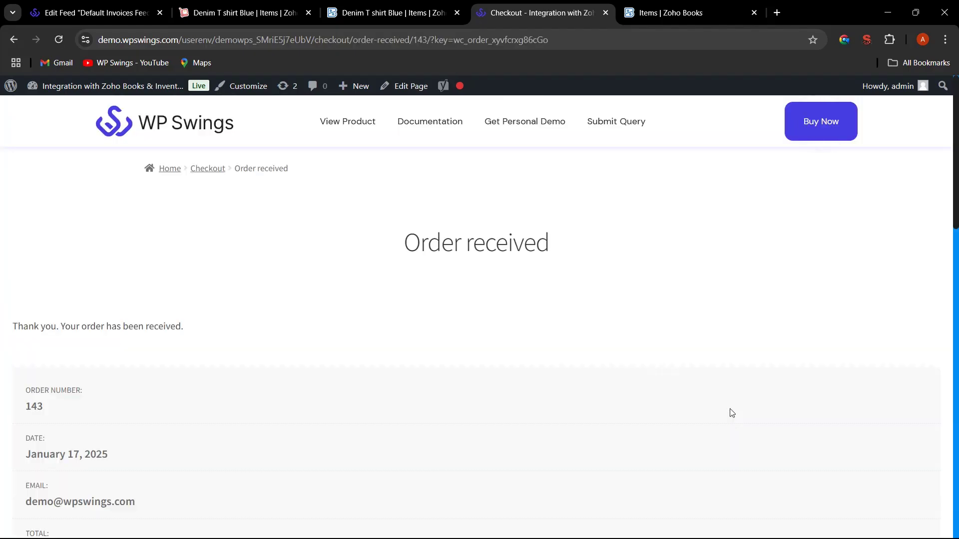
# Open order #143 in WooCommerce Orders and follow its link to Zoho invoice INV-000078
pyautogui.hotkey('ctrl', '1')
pyautogui.moveTo(50, 214)
pyautogui.click(124, 314)
pyautogui.click(178, 276)
pyautogui.scroll(-12, 708, 349)
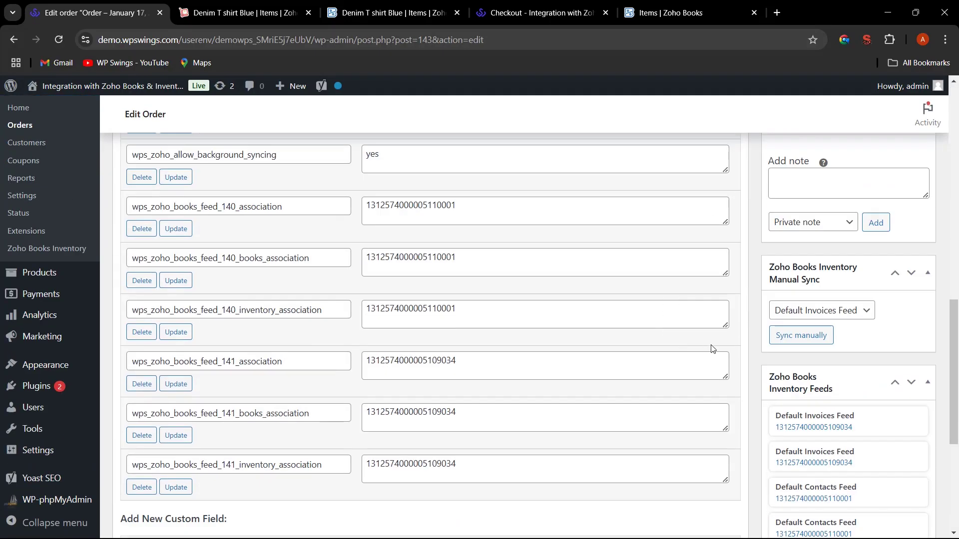
pyautogui.scroll(-3, 709, 349)
pyautogui.click(834, 297)
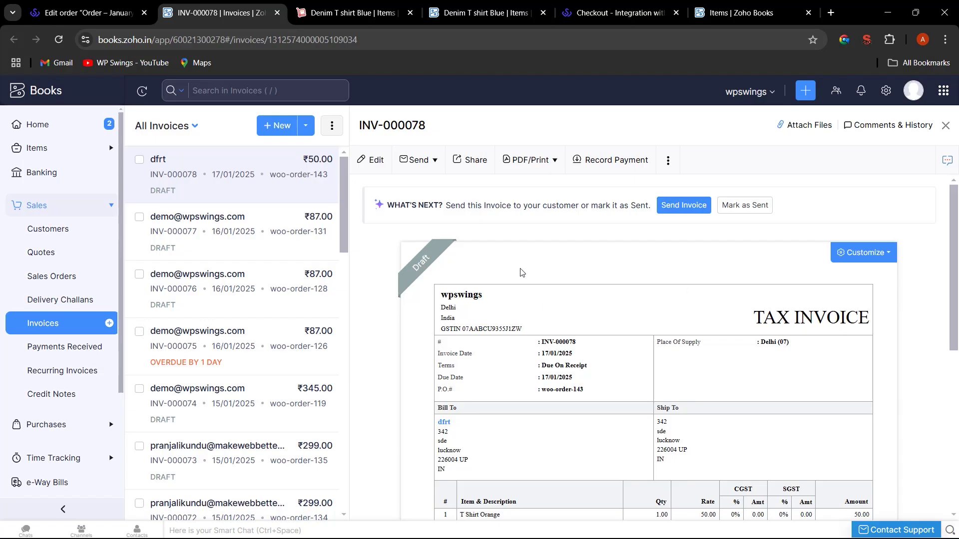
# Set order #143 status to Completed and save the order
pyautogui.moveTo(408, 289)
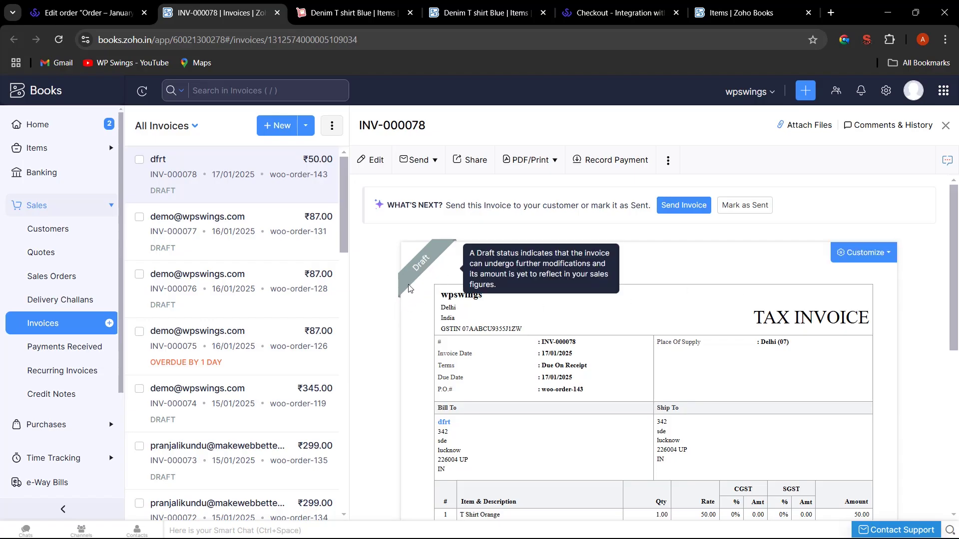
pyautogui.click(65, 10)
pyautogui.scroll(5, 314, 302)
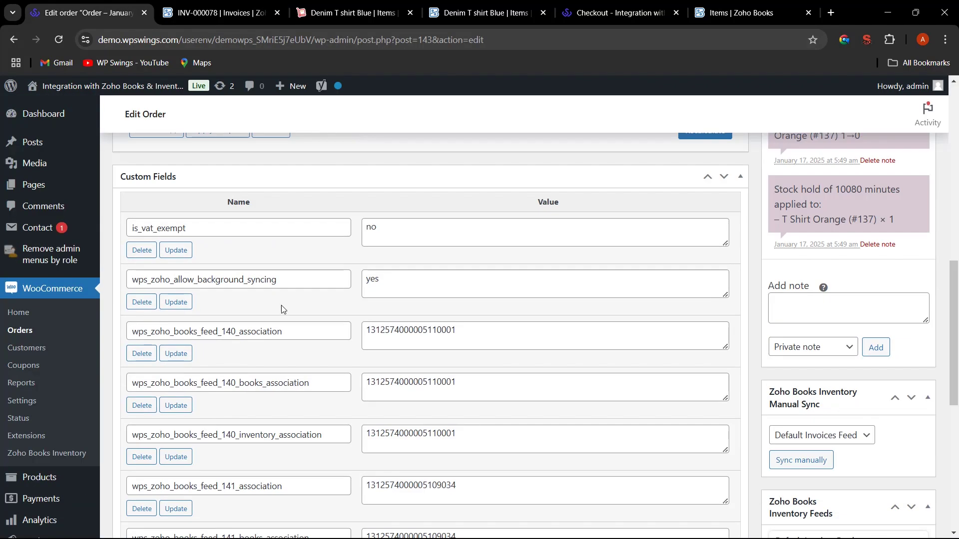
pyautogui.scroll(10, 313, 302)
pyautogui.click(201, 320)
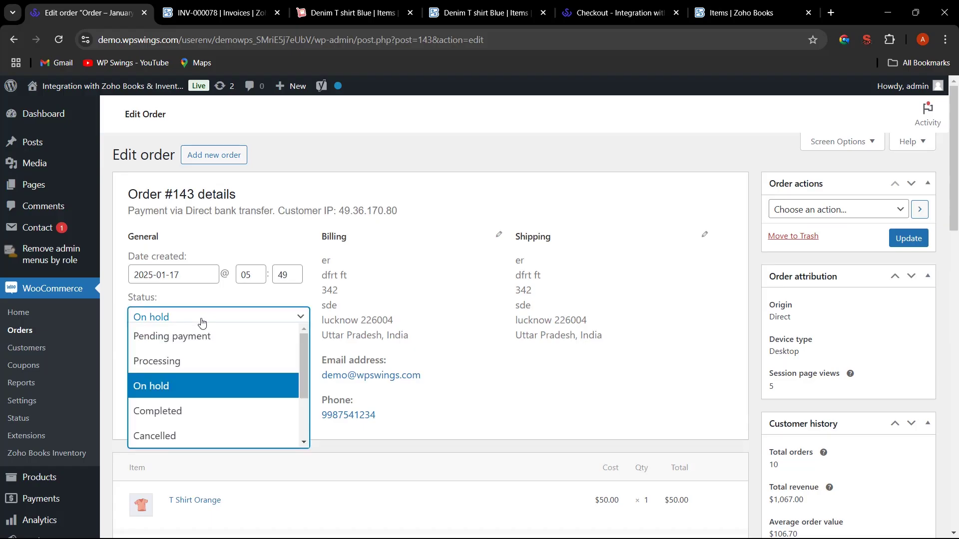
pyautogui.click(197, 411)
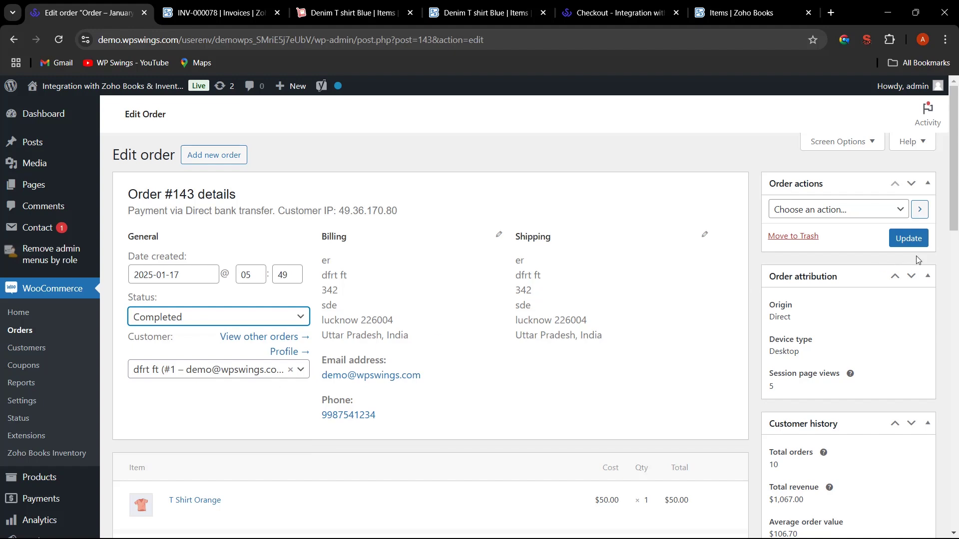
pyautogui.click(479, 12)
# Reload invoice INV-000078 in Zoho to confirm it now shows Sent
pyautogui.click(215, 12)
pyautogui.press('F5')
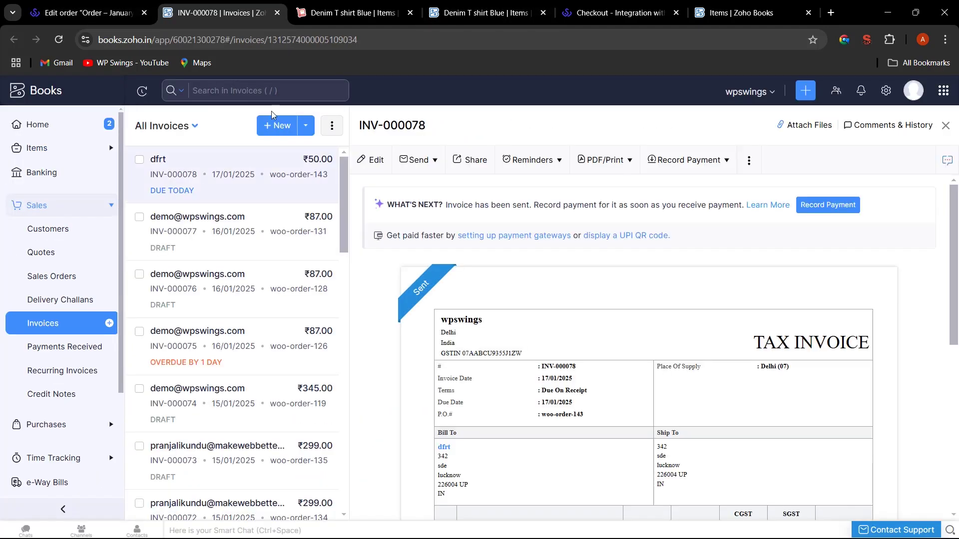
pyautogui.hotkey('ctrl', 'shift', 'Tab')
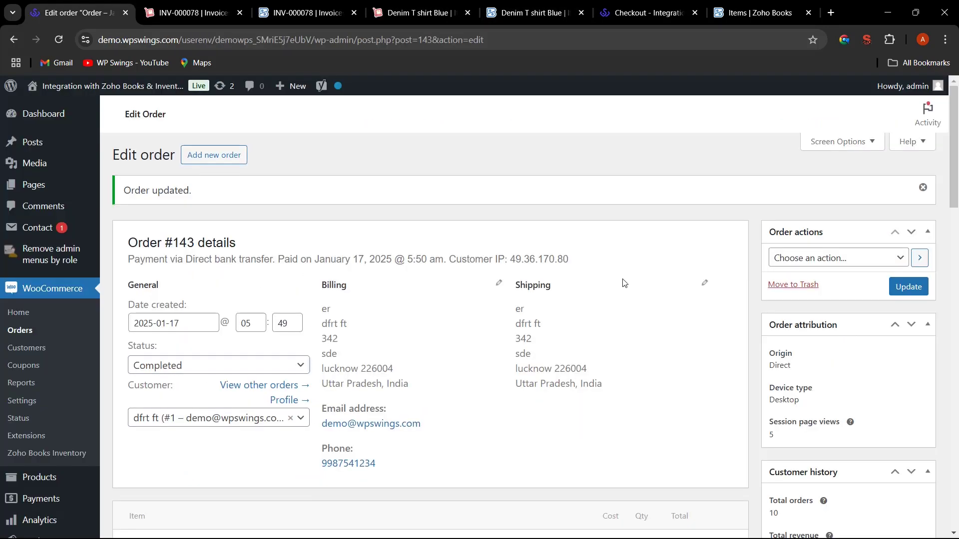
pyautogui.click(223, 13)
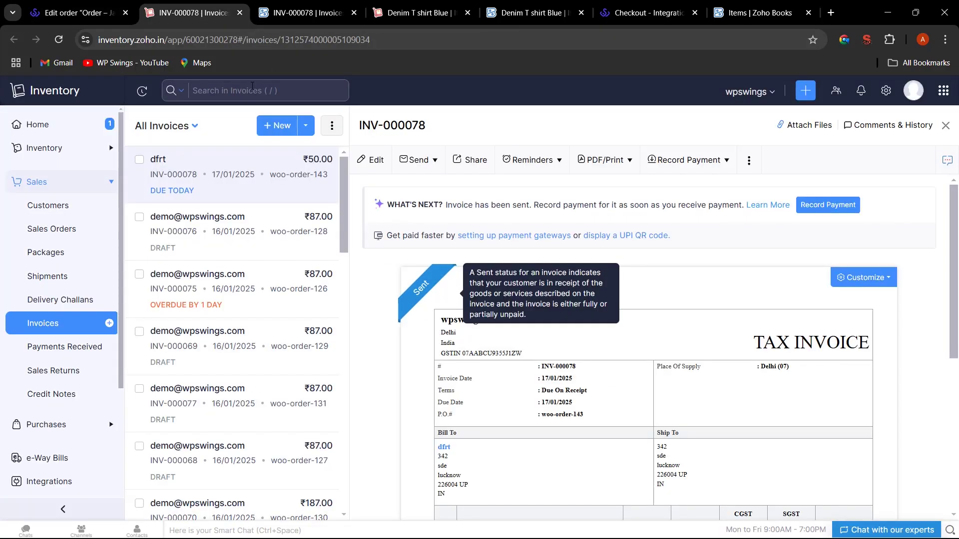
pyautogui.hotkey('ctrl', 'shift', 'Tab')
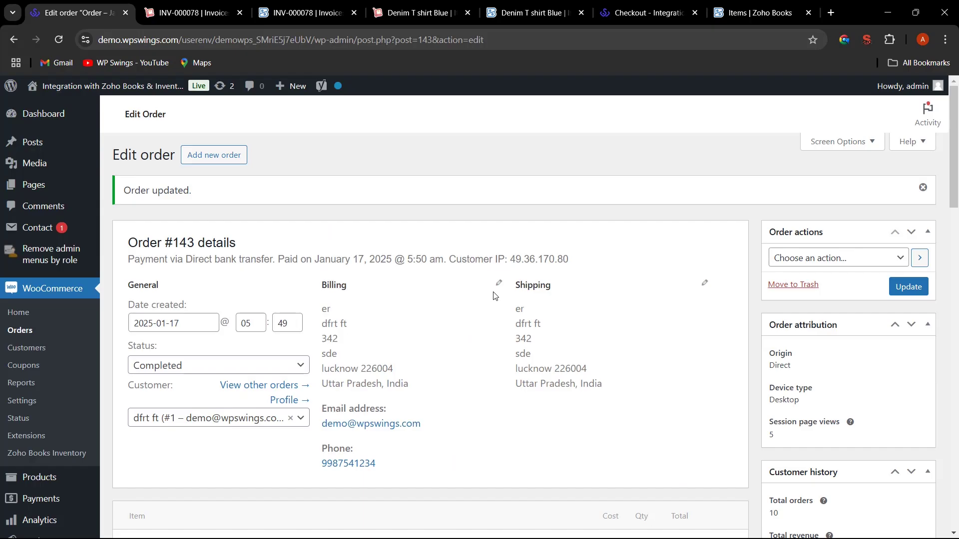
# Set order #143 to Refunded and verify INV-000078 shows Void in Zoho Inventory
pyautogui.click(256, 364)
pyautogui.scroll(-3, 231, 479)
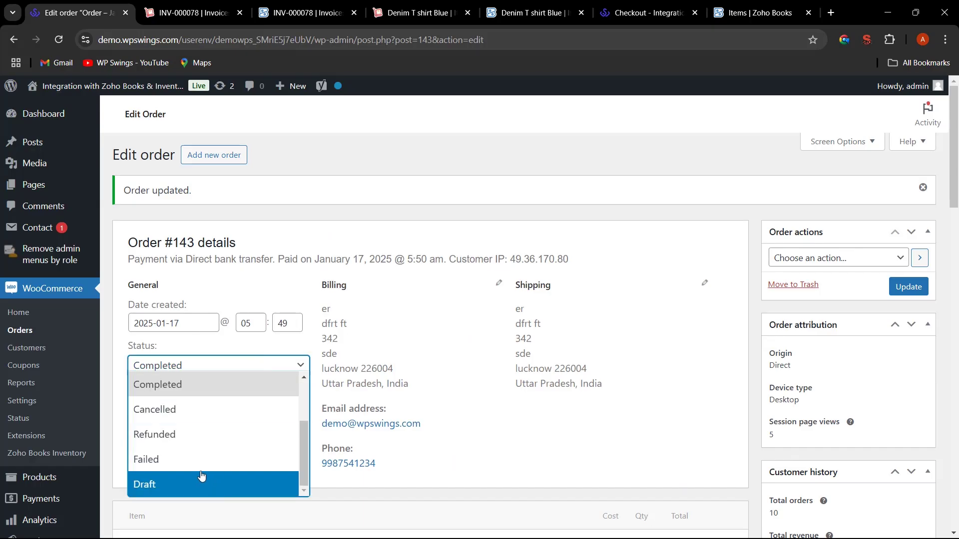
pyautogui.click(191, 438)
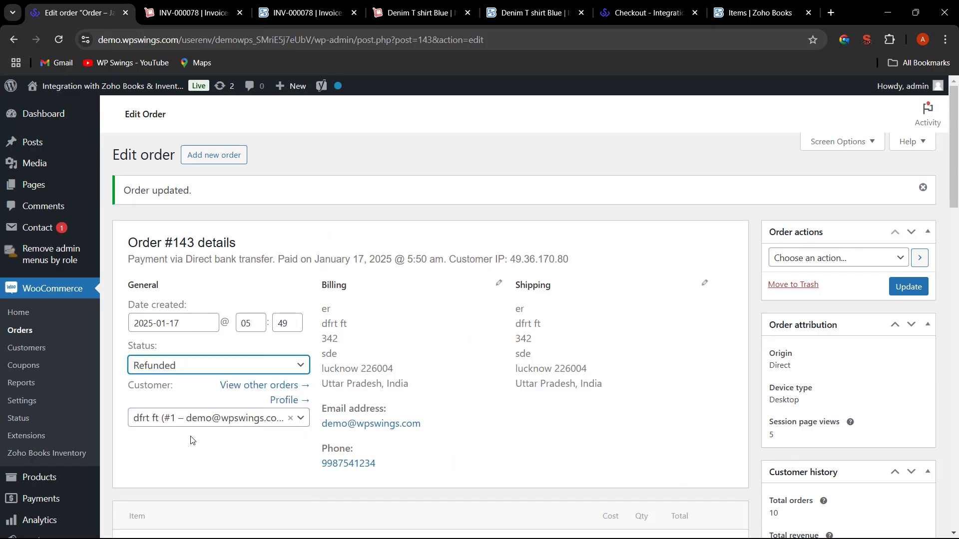
pyautogui.hotkey('ctrl', 'Tab')
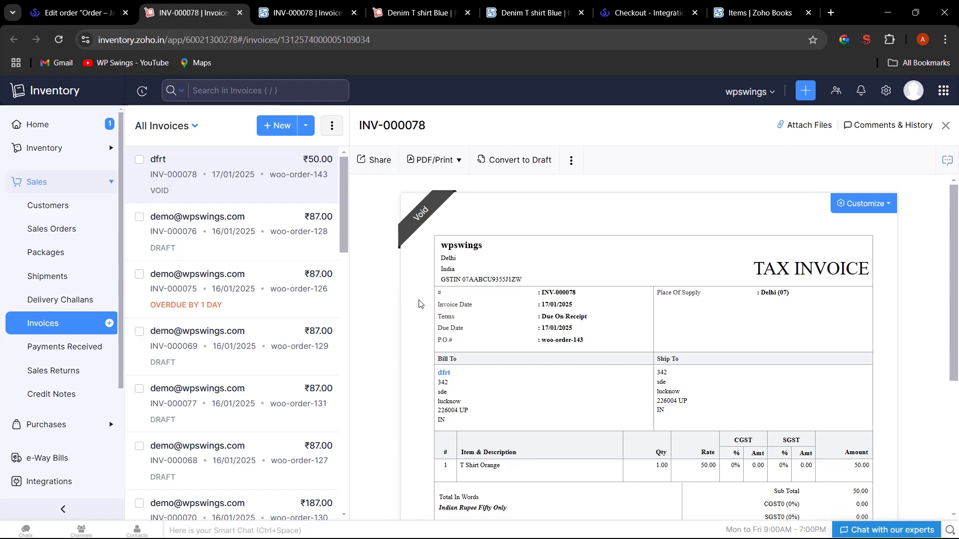
pyautogui.hotkey('ctrl', 'shift', 'Tab')
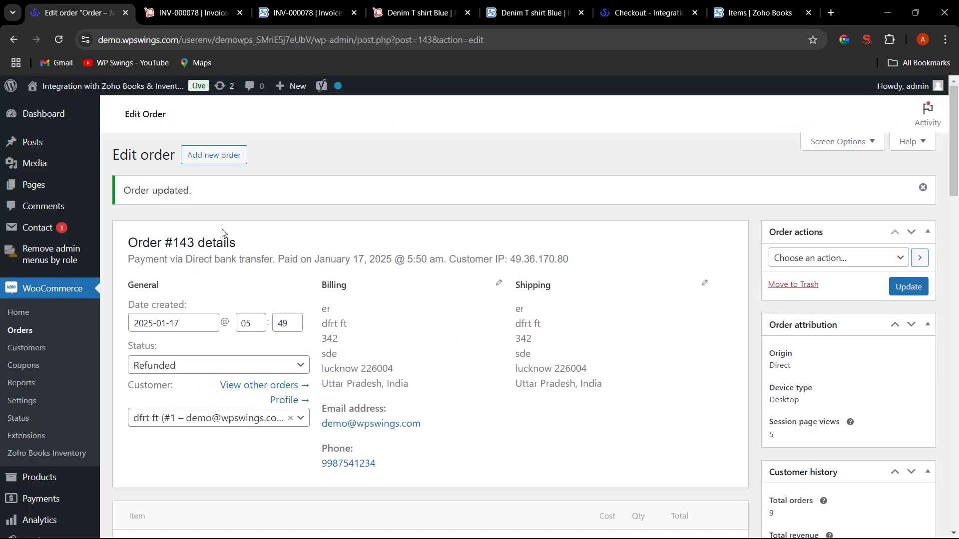
pyautogui.click(265, 370)
pyautogui.scroll(2, 229, 396)
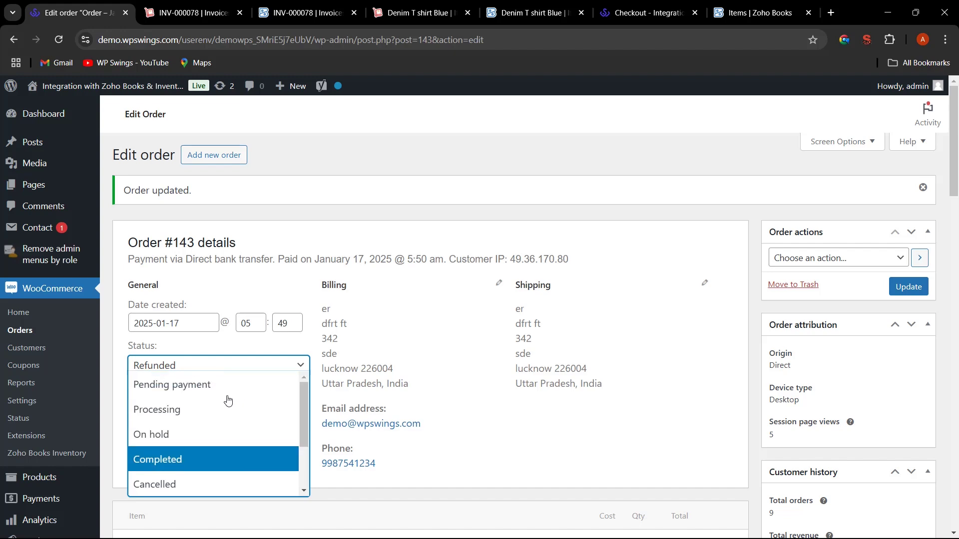
pyautogui.click(648, 266)
pyautogui.hotkey('ctrl', 'Tab')
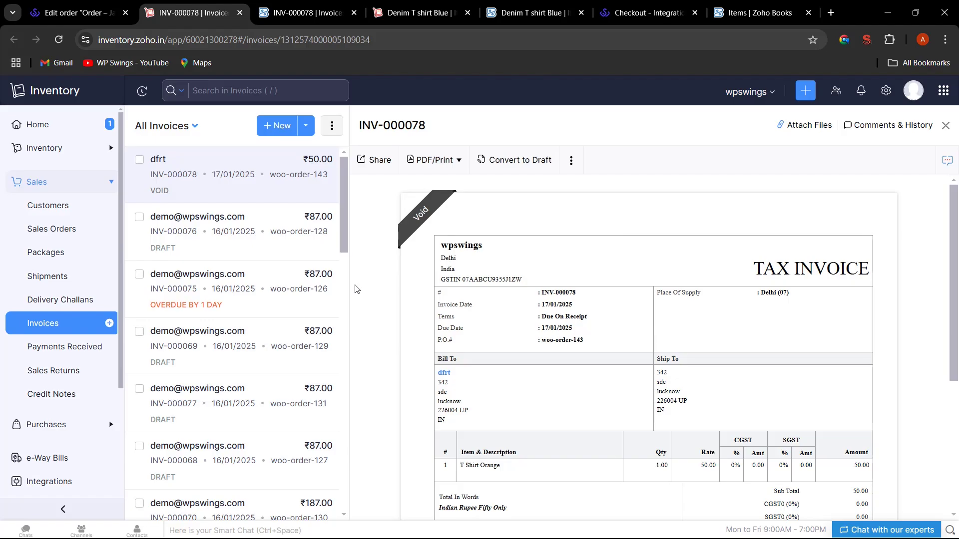
pyautogui.click(75, 13)
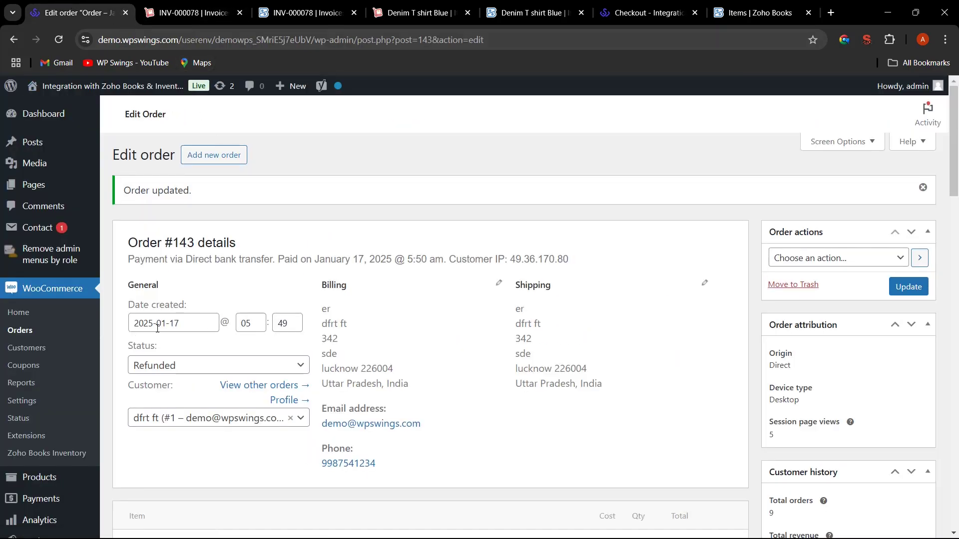
# In the integration settings, enable Create adjustments, Synchronize product stock and Available Stock Field
pyautogui.click(58, 453)
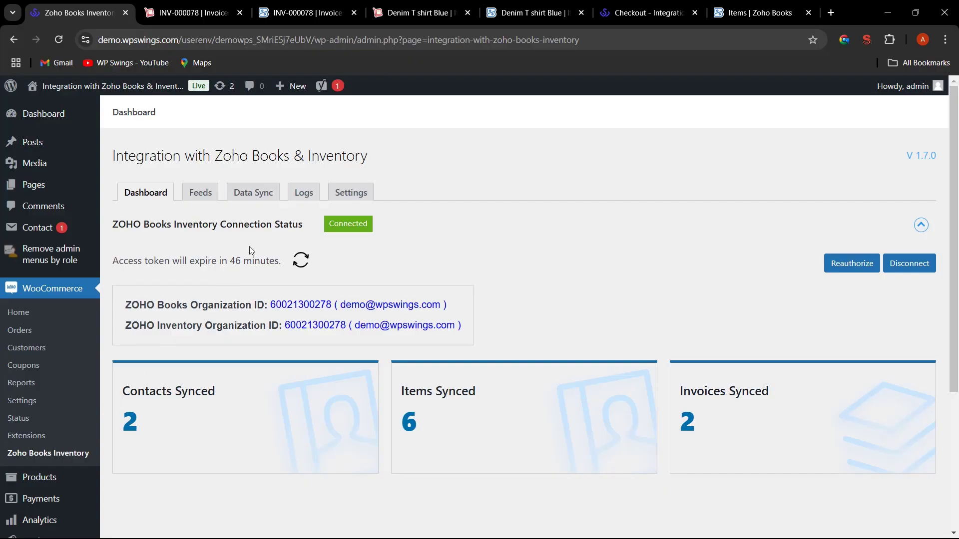
pyautogui.click(349, 193)
pyautogui.scroll(-4, 380, 281)
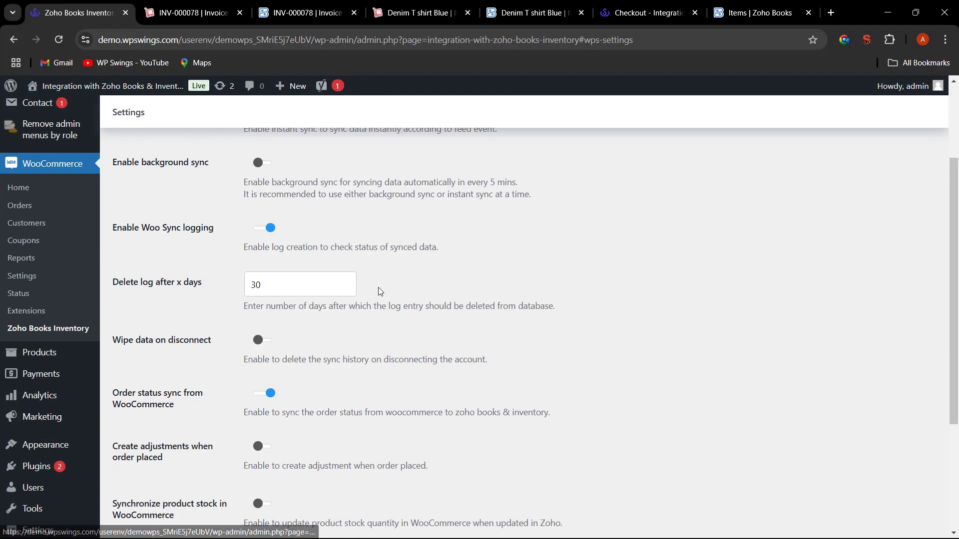
pyautogui.scroll(-1, 202, 352)
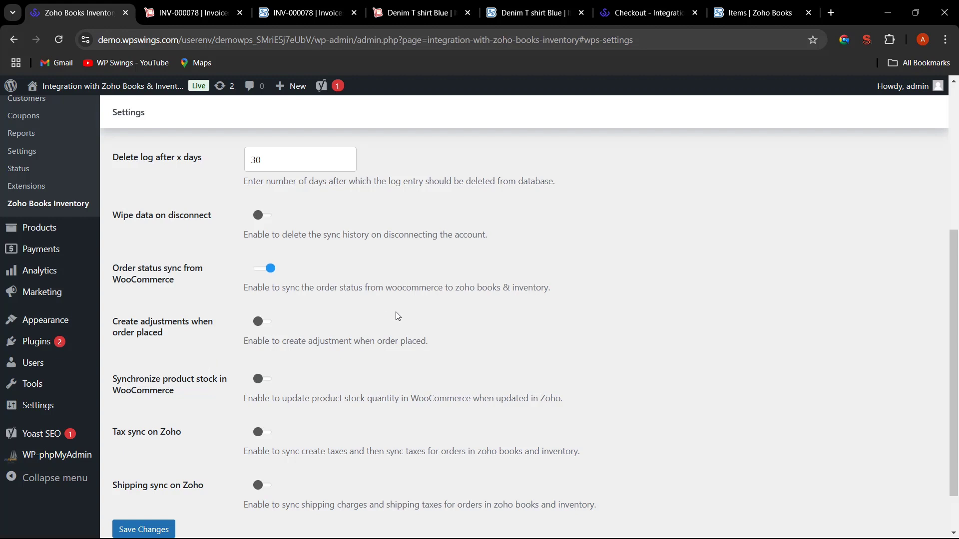
pyautogui.click(260, 323)
pyautogui.scroll(-1, 357, 365)
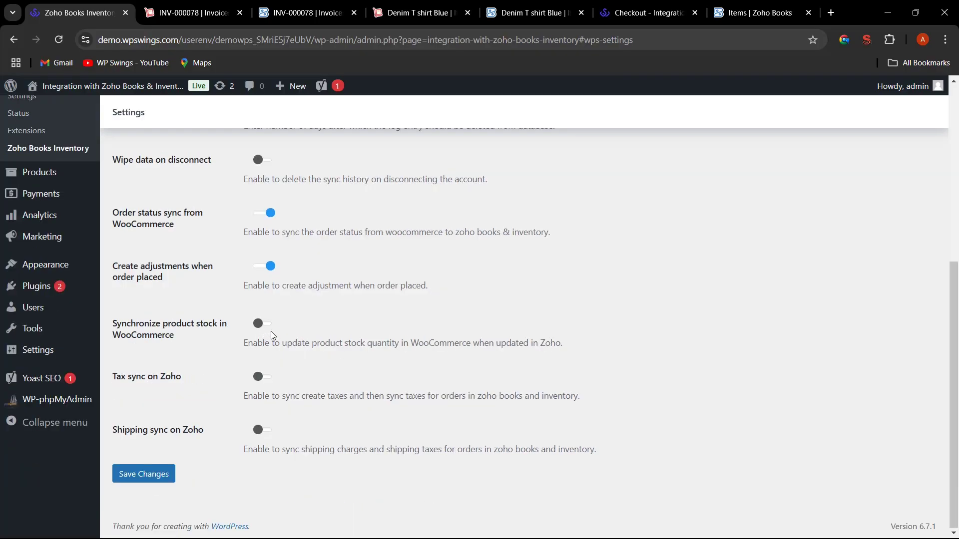
pyautogui.click(268, 326)
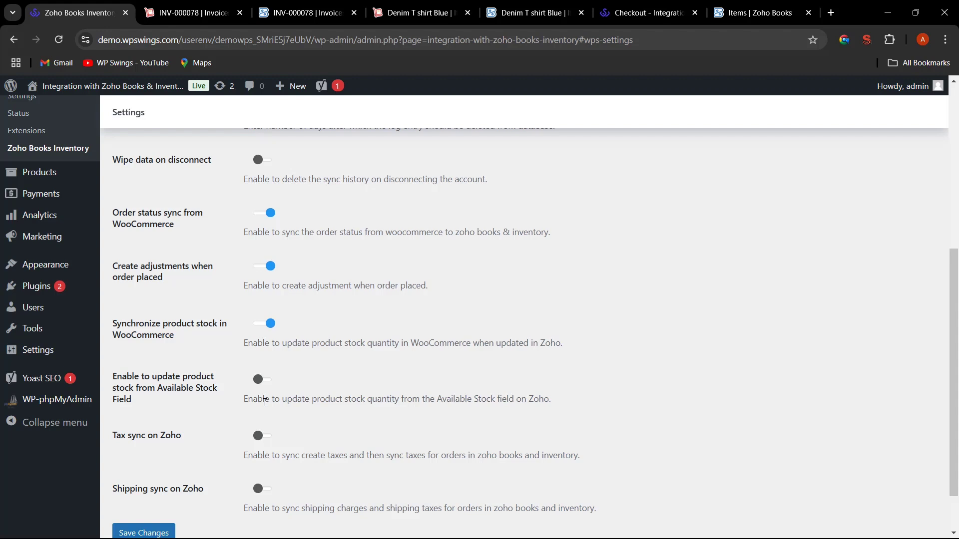
pyautogui.click(258, 381)
pyautogui.scroll(-1, 310, 392)
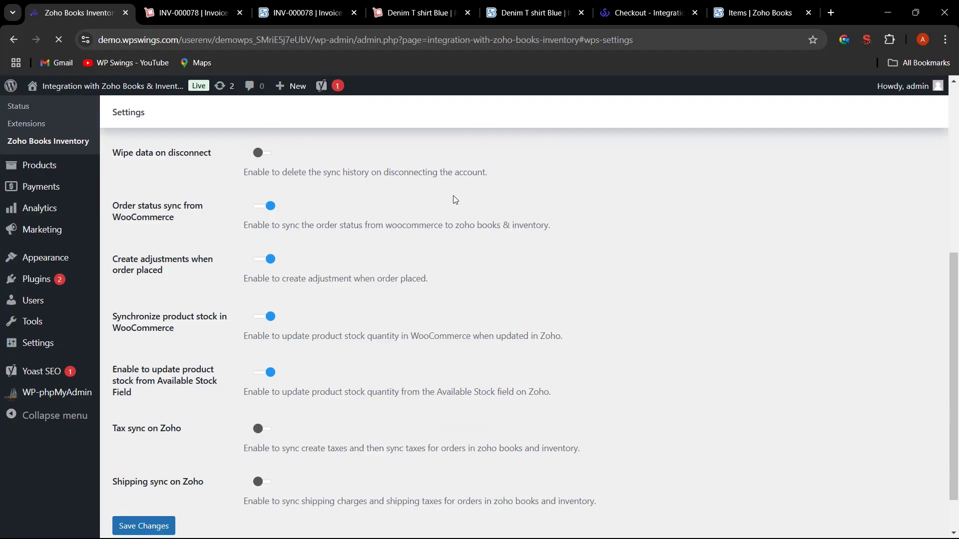
# Open the Denim T shirt Blue item in Zoho Inventory, showing 1.00 on hand
pyautogui.click(216, 13)
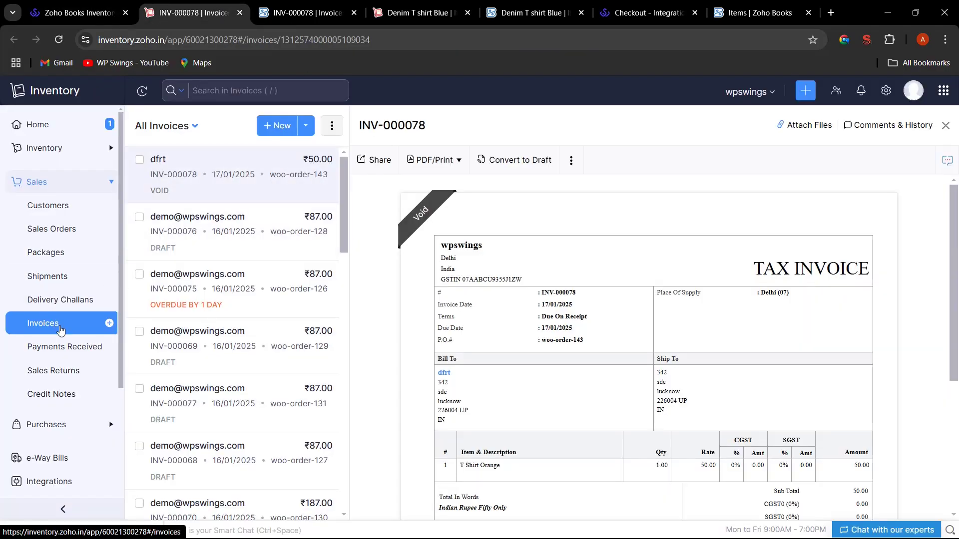
pyautogui.hotkey('alt', 'Left')
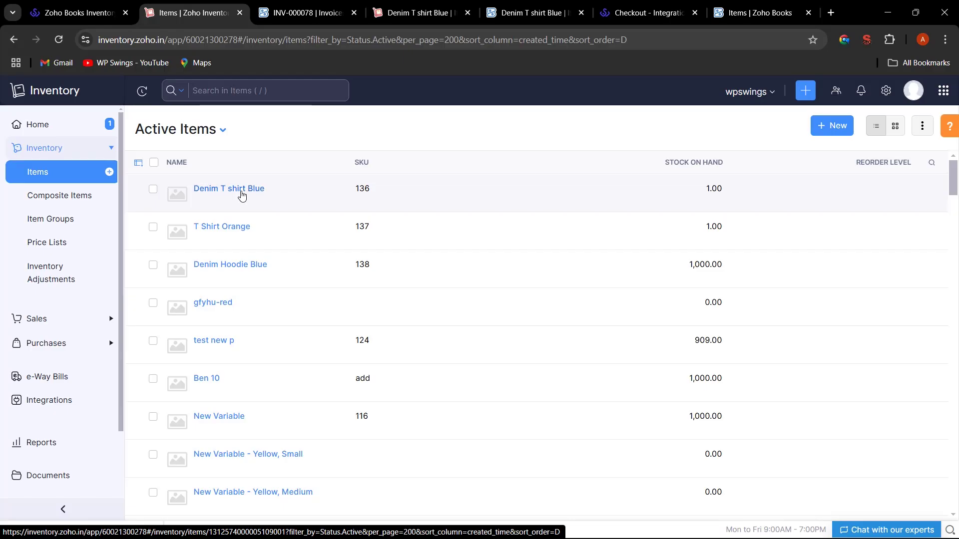
pyautogui.click(247, 191)
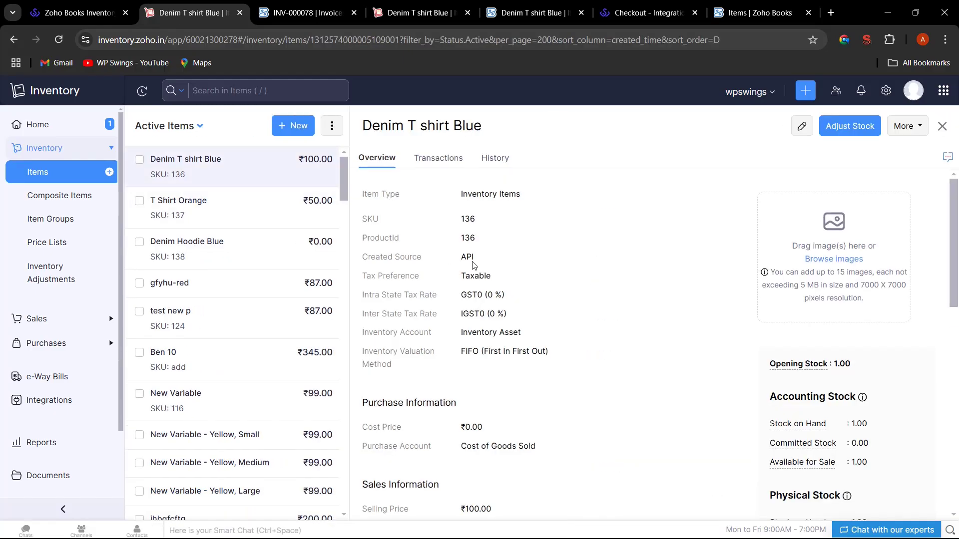
pyautogui.scroll(-2, 735, 373)
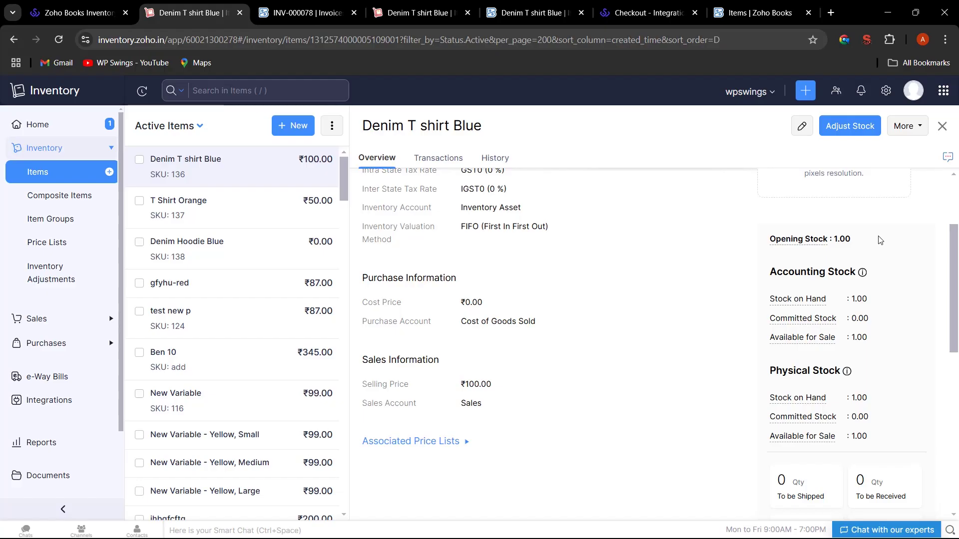
pyautogui.scroll(1, 665, 328)
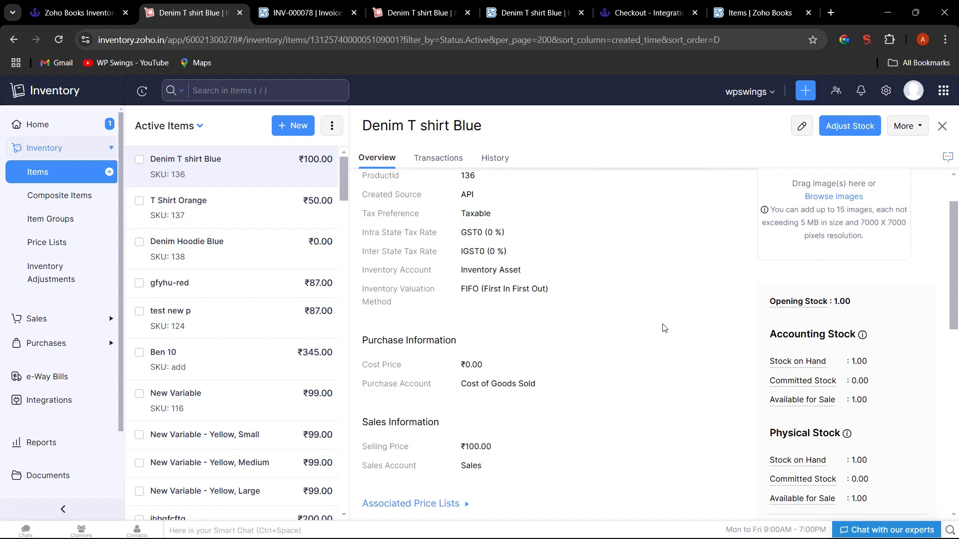
pyautogui.scroll(-1, 663, 328)
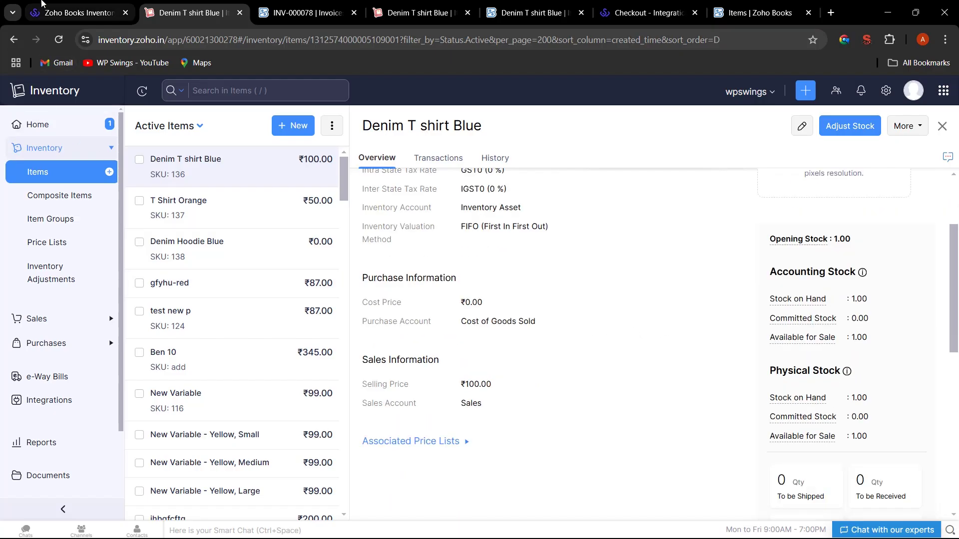
# Open WordPress Products > All Products in a new tab, then return to the Zoho item
pyautogui.click(40, 4)
pyautogui.click(205, 6)
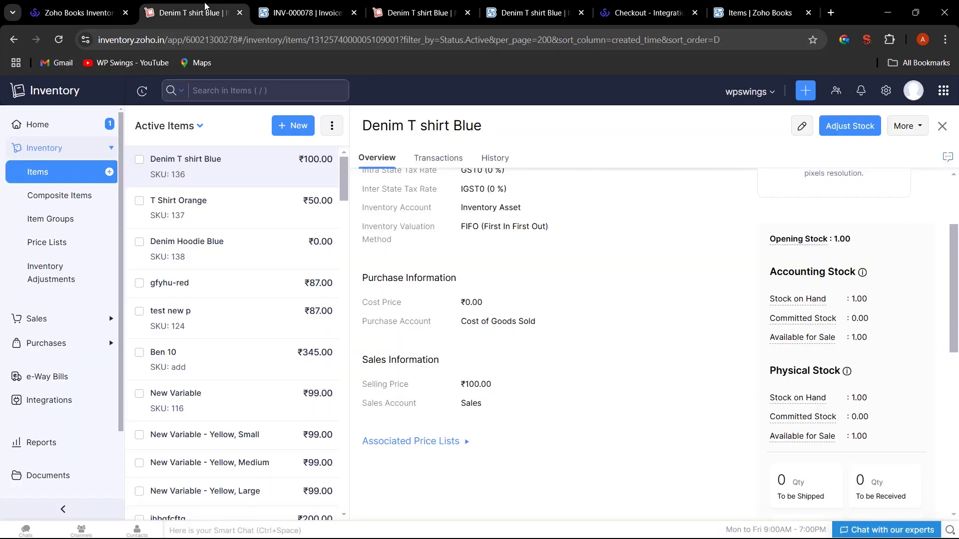
pyautogui.click(59, 5)
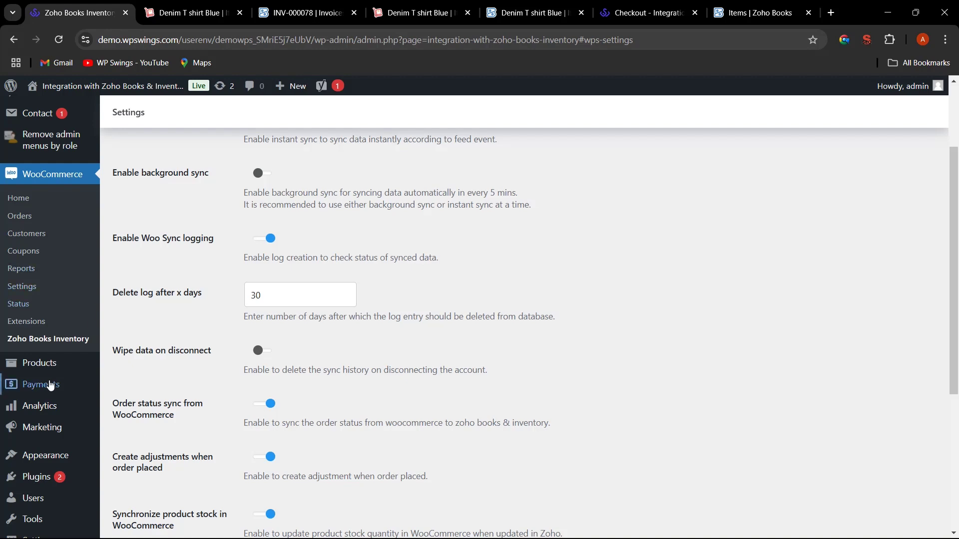
pyautogui.moveTo(43, 363)
pyautogui.rightClick(139, 365)
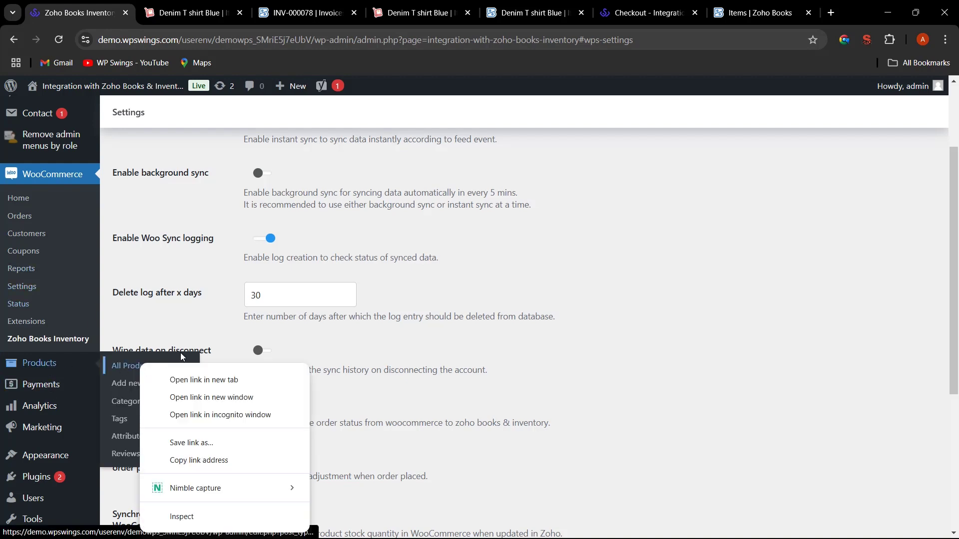
pyautogui.click(214, 379)
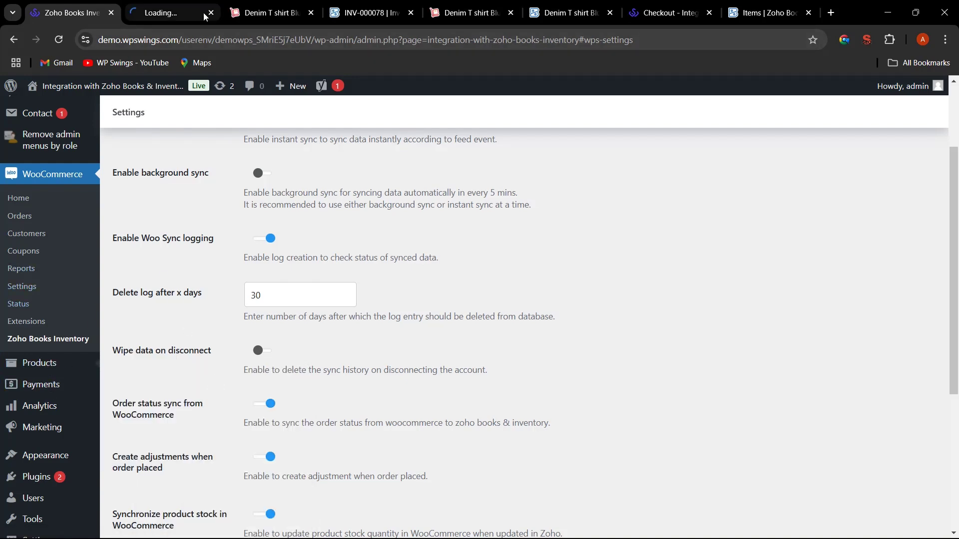
pyautogui.click(265, 12)
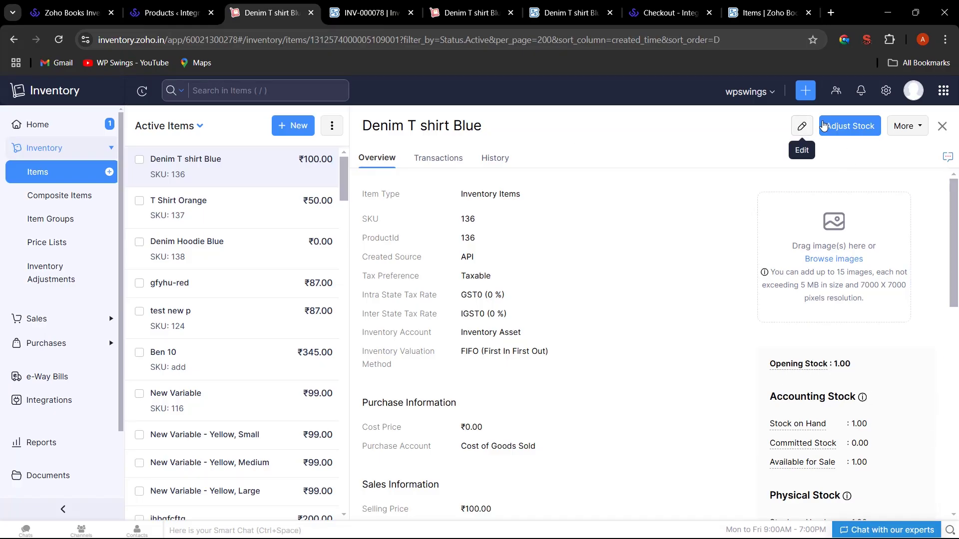
# Edit Denim T shirt Blue with unit qty and opening stock 80, and save it
pyautogui.click(802, 127)
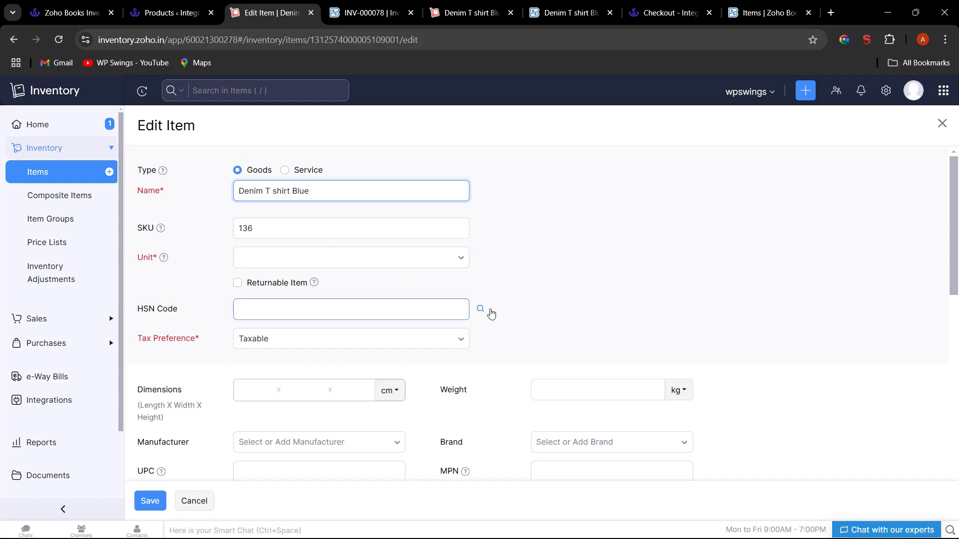
pyautogui.scroll(-2, 558, 288)
pyautogui.scroll(-4, 413, 417)
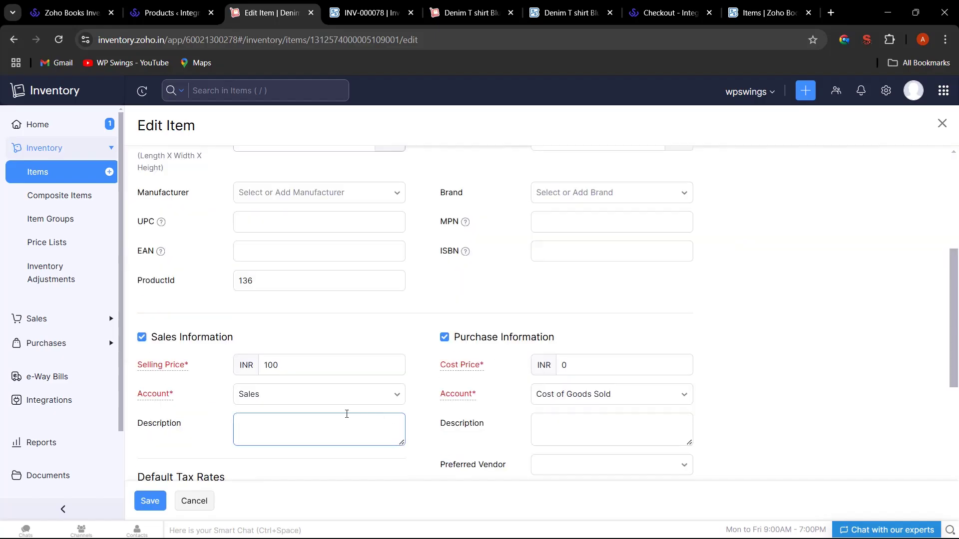
pyautogui.scroll(-4, 482, 359)
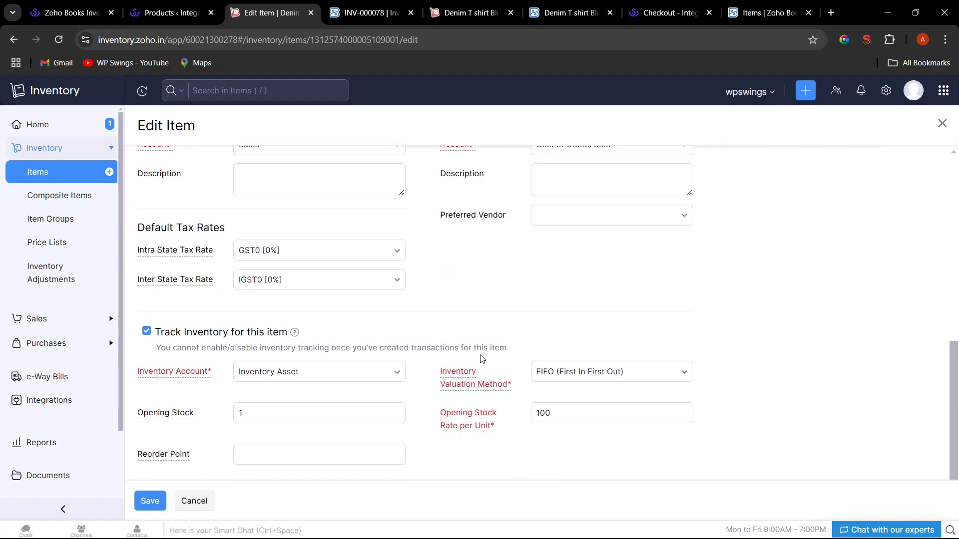
pyautogui.click(298, 337)
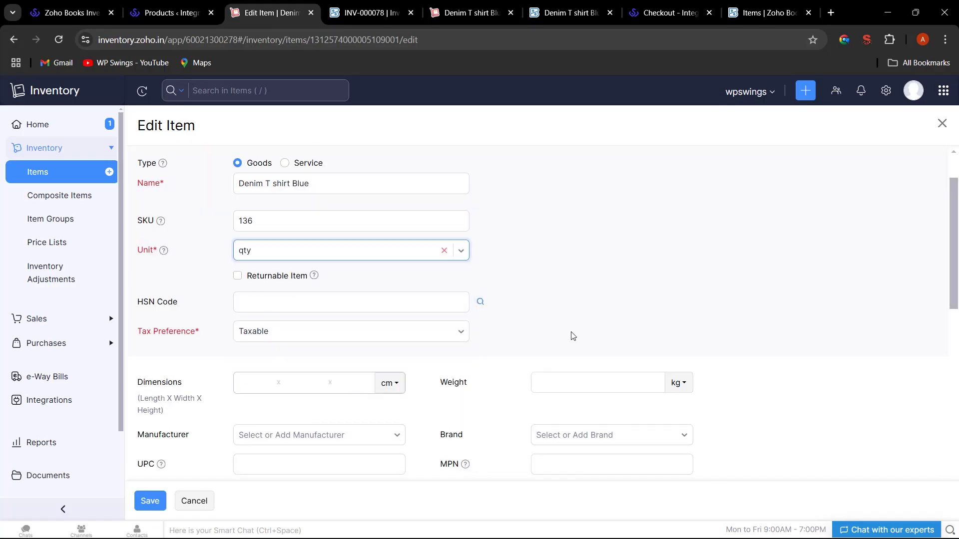
pyautogui.scroll(-12, 574, 336)
pyautogui.click(150, 500)
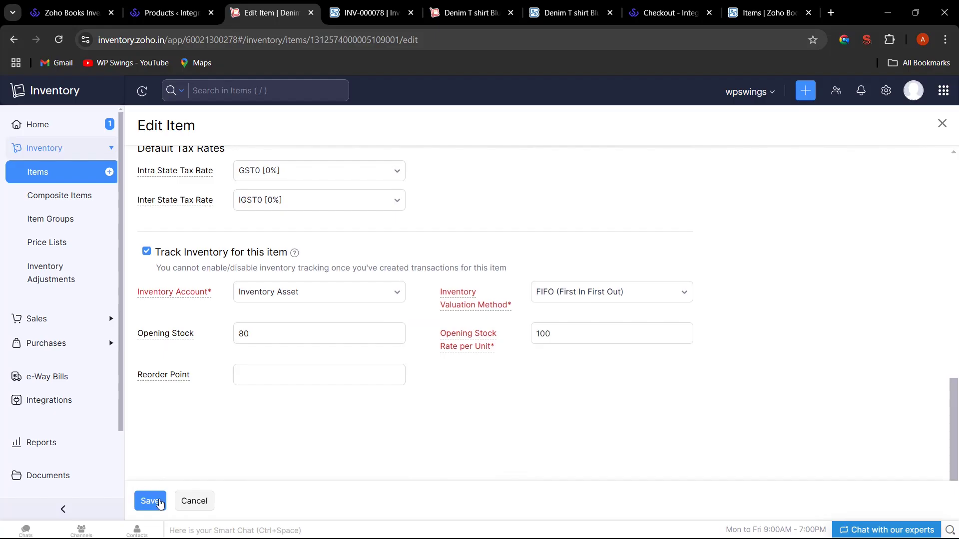
pyautogui.hotkey('ctrl', 'shift', 'Tab')
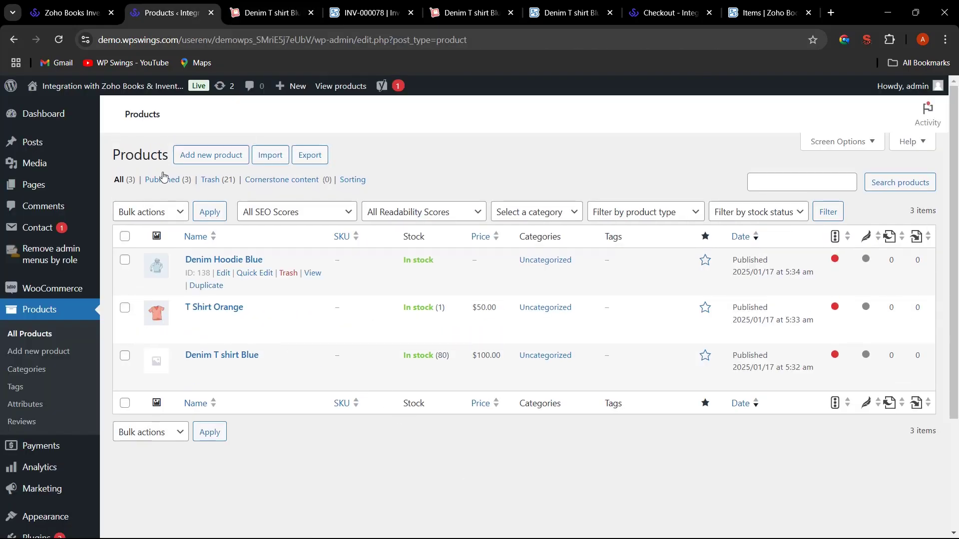
# Open Denim T shirt Blue from the product list, add one to the cart and view the cart
pyautogui.click(274, 5)
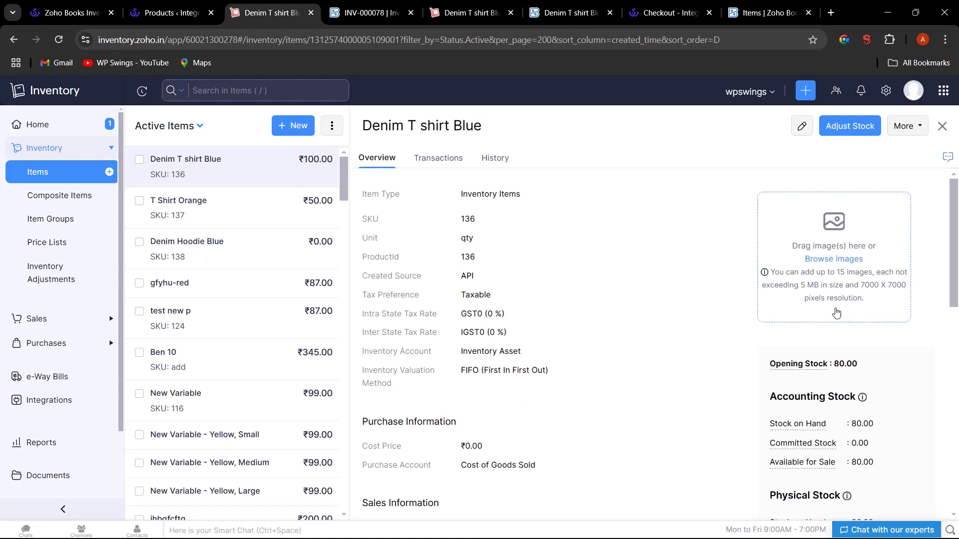
pyautogui.click(161, 11)
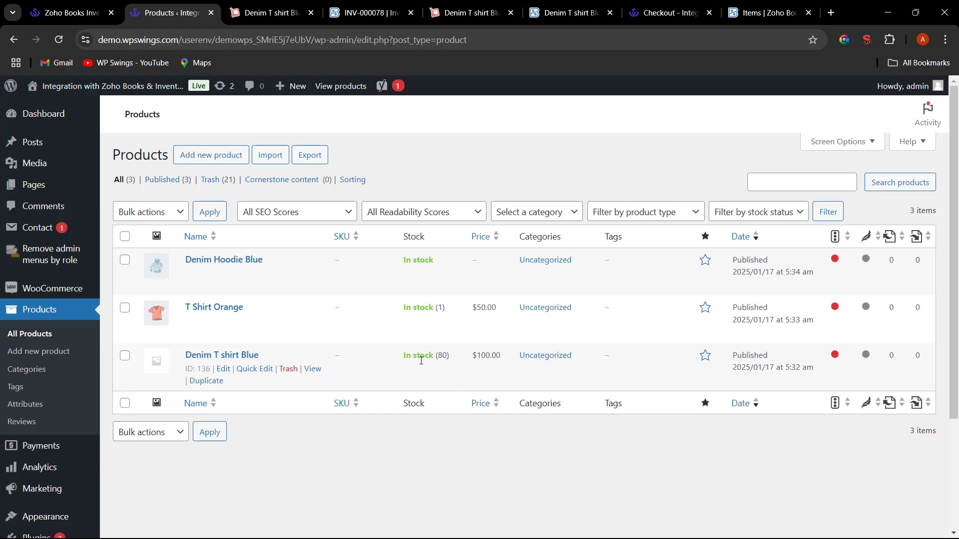
pyautogui.click(226, 356)
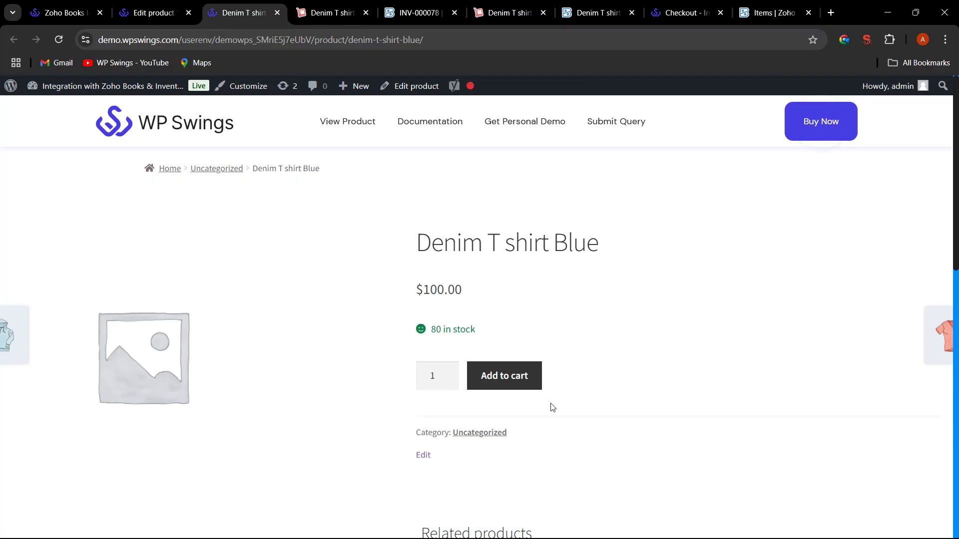
pyautogui.click(517, 380)
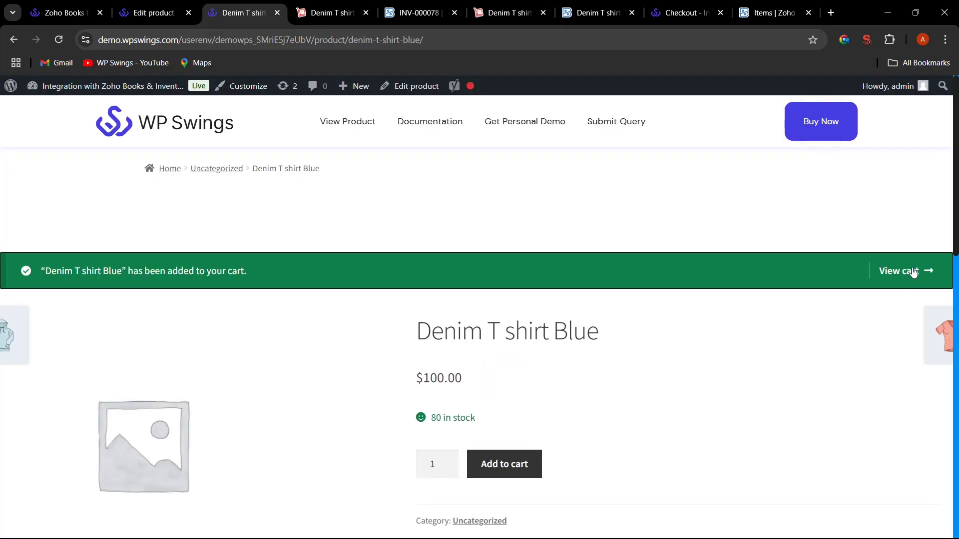
pyautogui.click(885, 275)
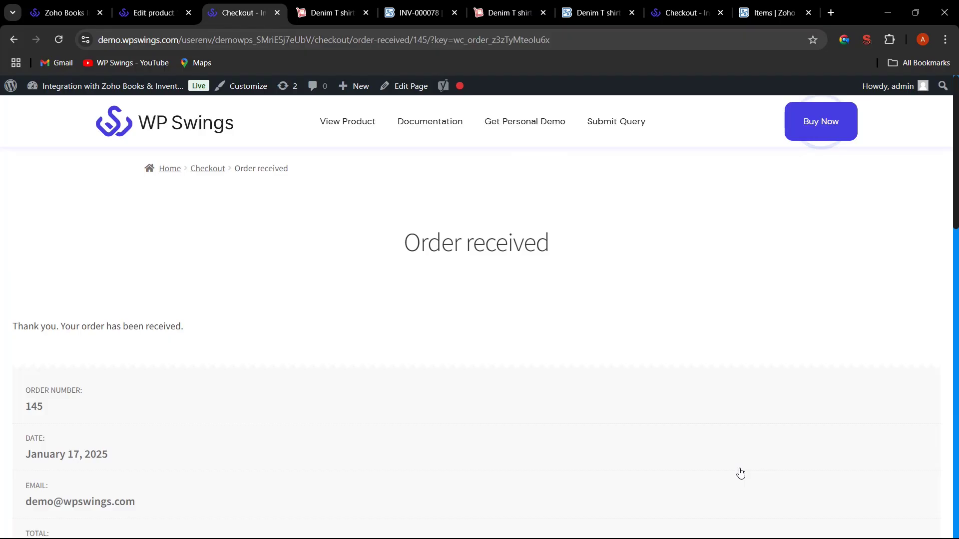
pyautogui.click(330, 12)
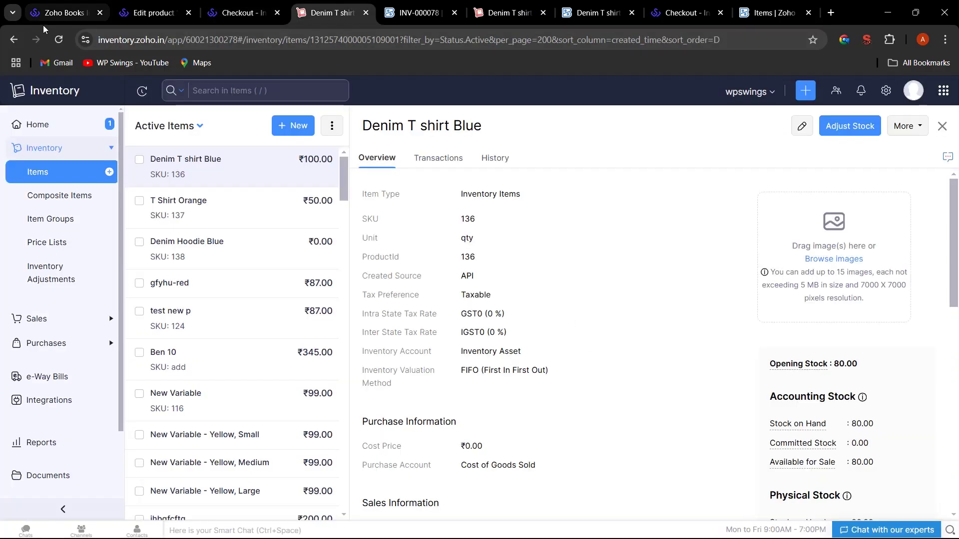
# Confirm Denim T shirt Blue shows 79 in stock, then view the newest 17/01/2025 Damaged goods adjustment of -1.00
pyautogui.click(58, 40)
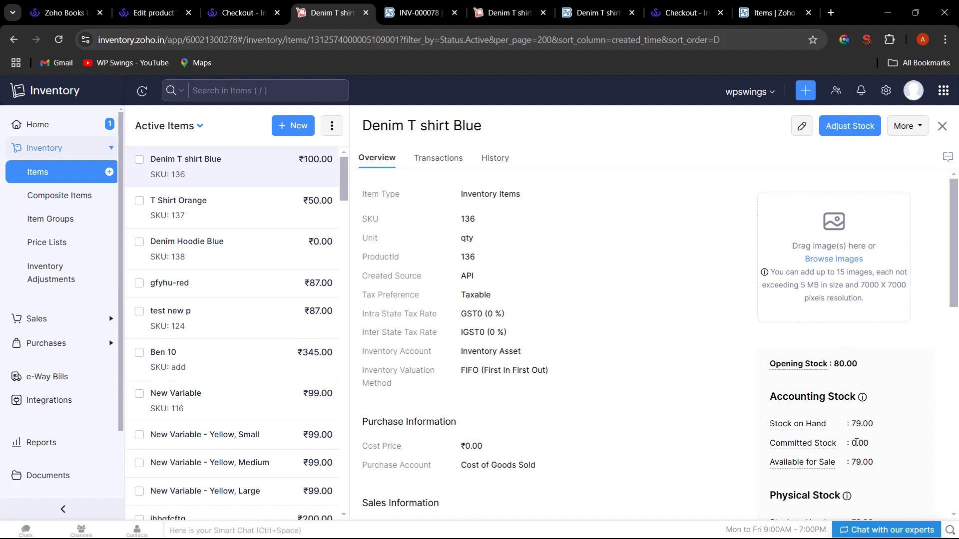
pyautogui.scroll(-1, 664, 325)
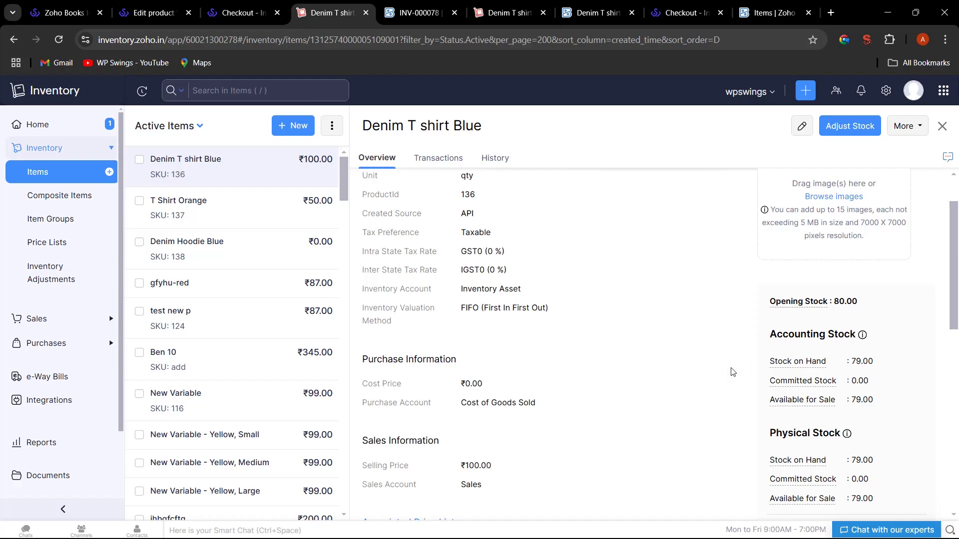
pyautogui.click(66, 278)
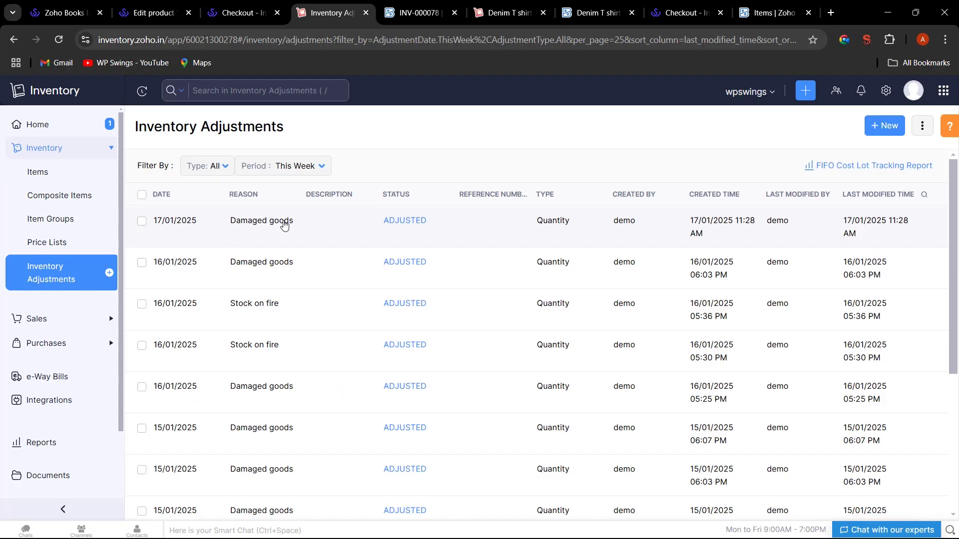
pyautogui.click(283, 224)
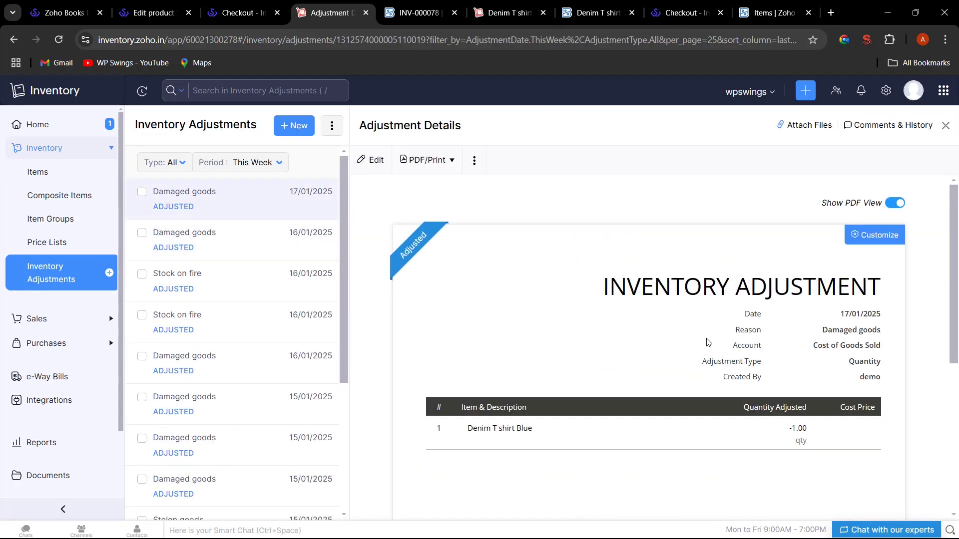
pyautogui.scroll(-1, 706, 344)
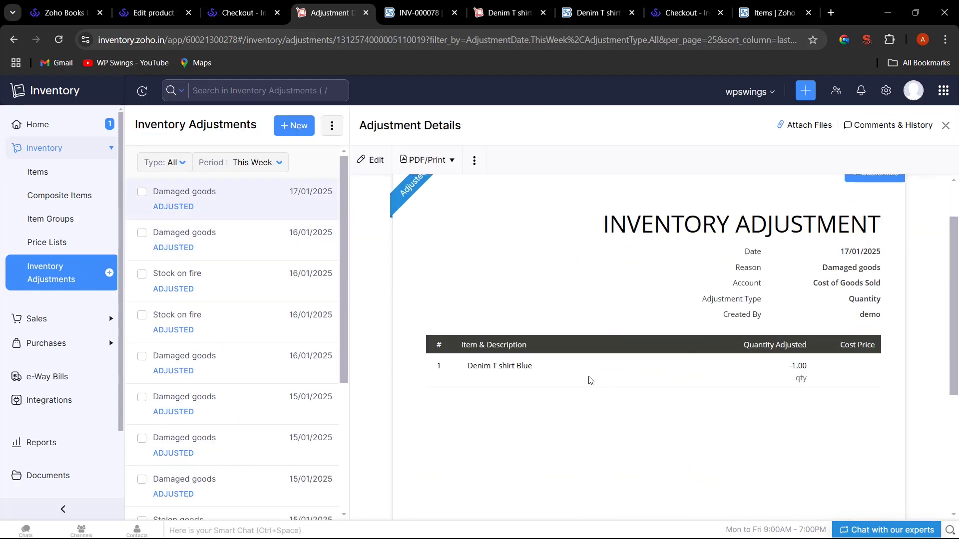
pyautogui.scroll(1, 589, 380)
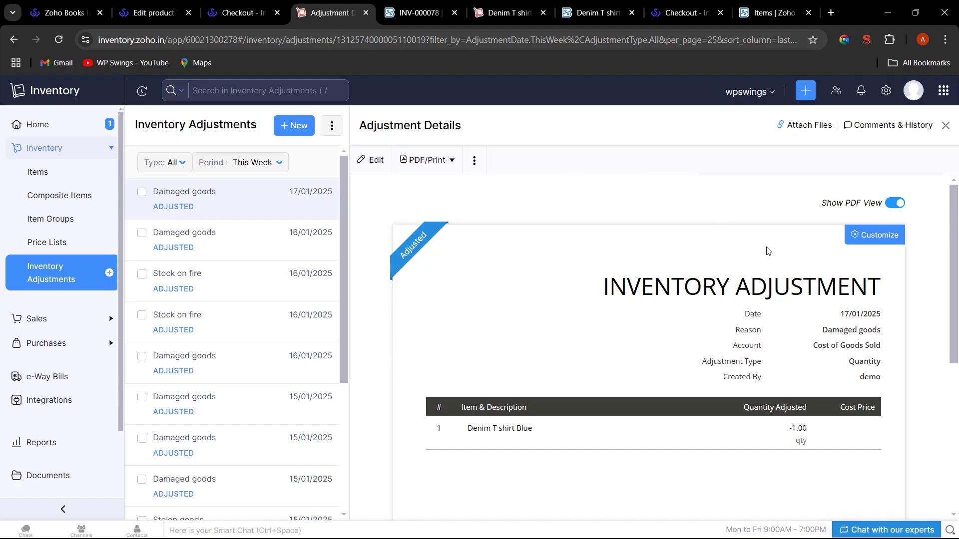
pyautogui.scroll(-2, 690, 479)
pyautogui.scroll(1, 638, 353)
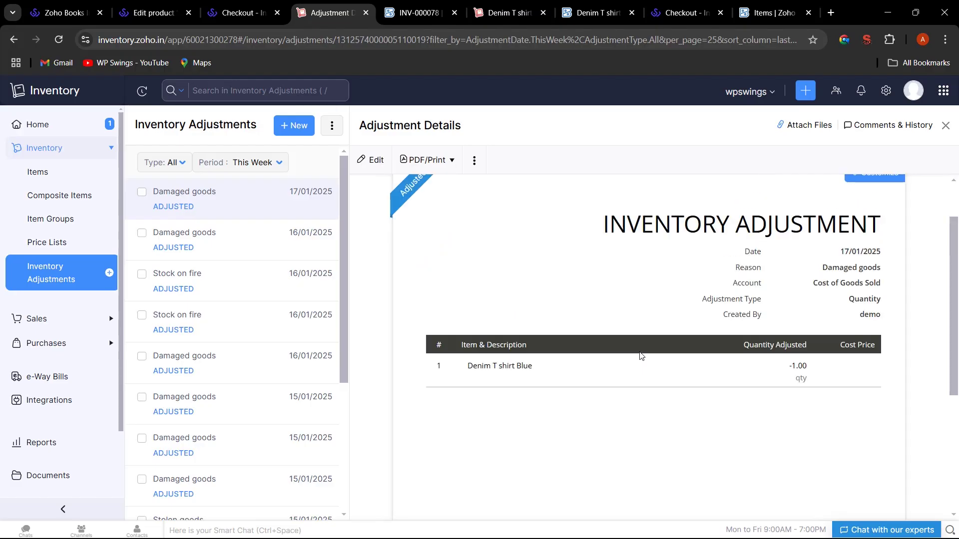
pyautogui.scroll(1, 641, 356)
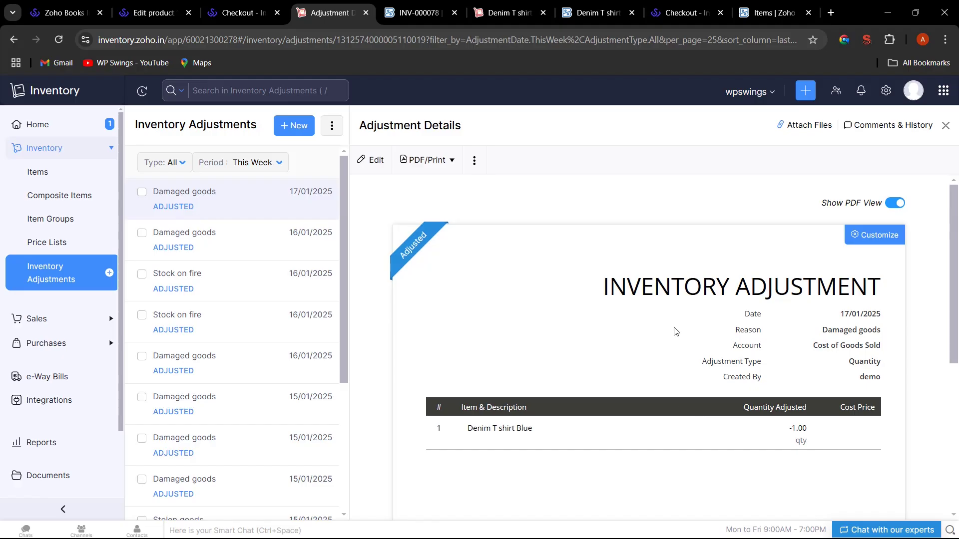
# Return to the WordPress integration settings showing order-placed adjustments and stock sync enabled
pyautogui.hotkey('ctrl', '1')
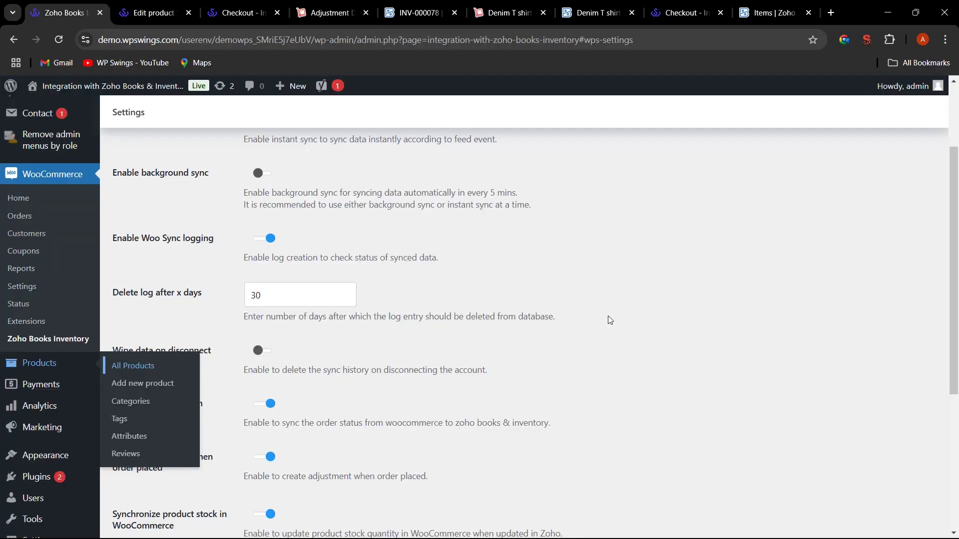
pyautogui.scroll(-4, 682, 305)
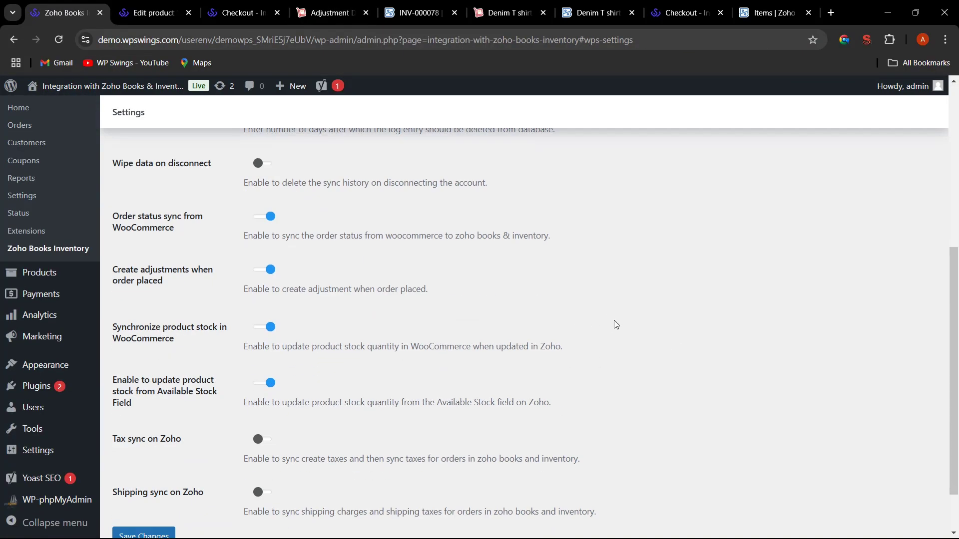
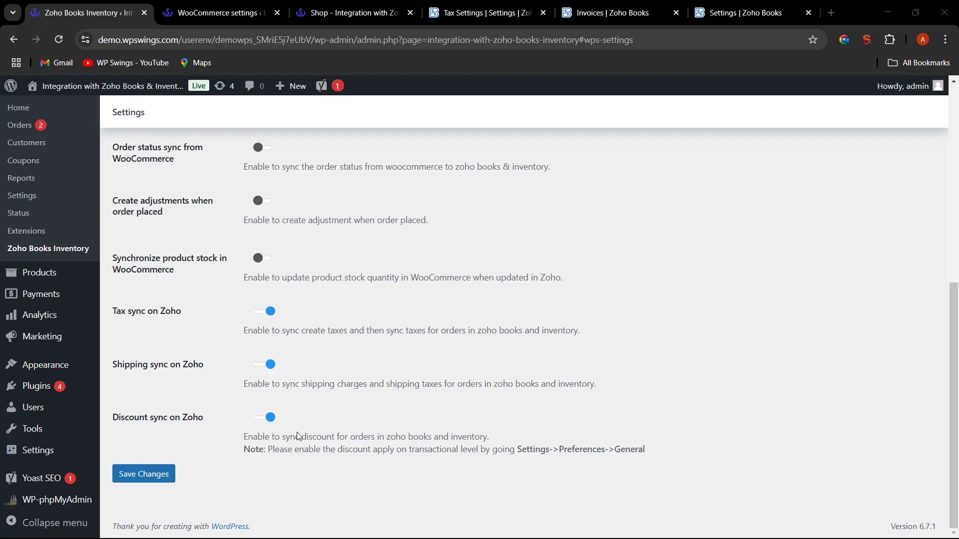
# Save the tax, shipping and discount sync settings and move to Zoho Books' All Settings tab
pyautogui.click(143, 481)
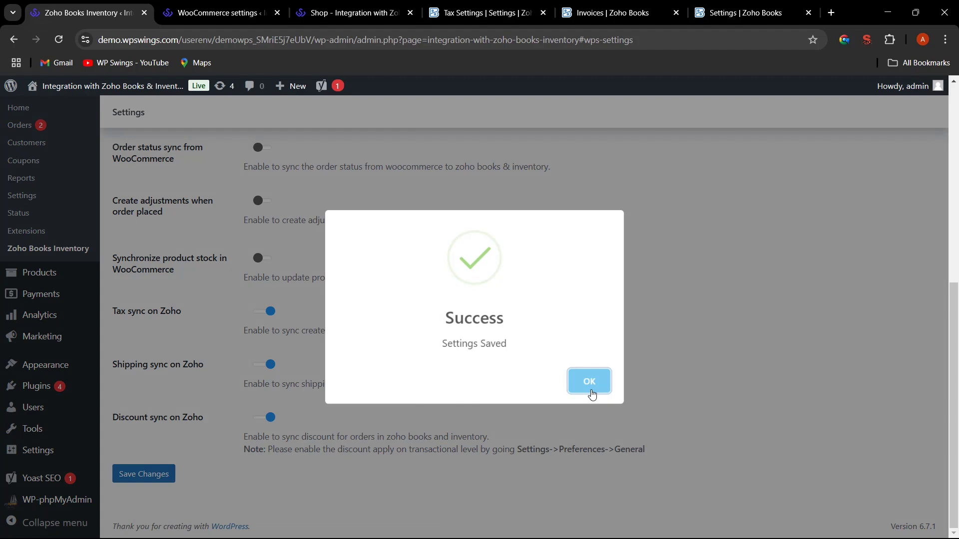
pyautogui.click(592, 395)
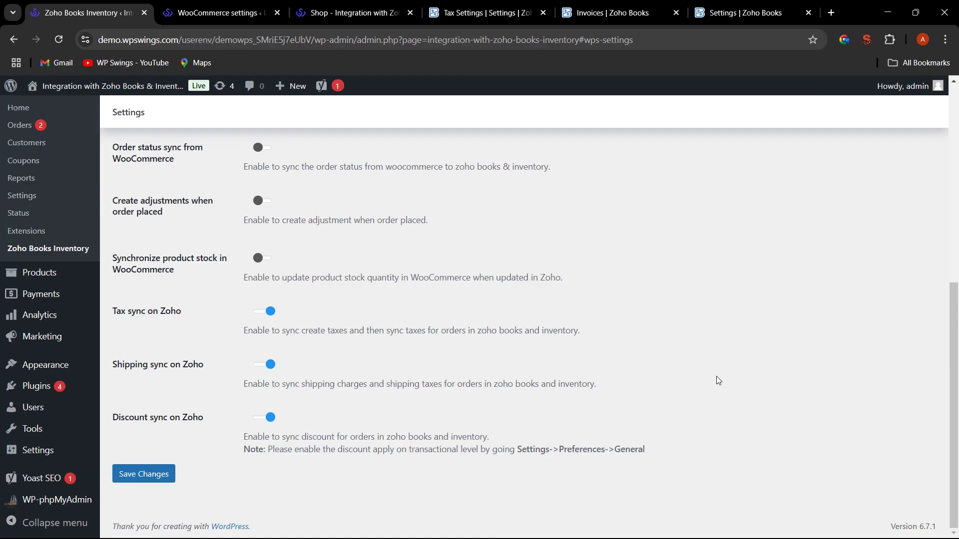
pyautogui.click(728, 14)
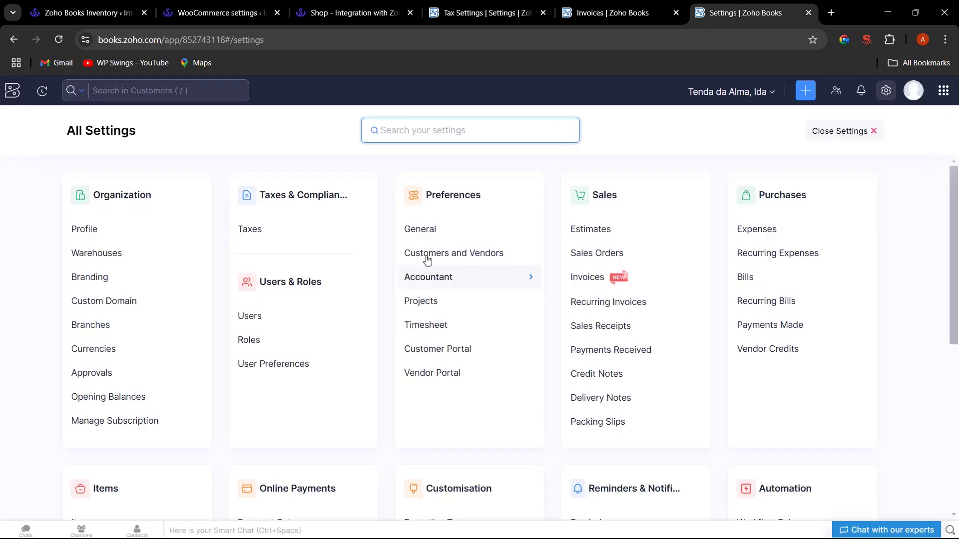
# Confirm Zoho Books' General preferences give discounts at Transaction Level, then return to WordPress
pyautogui.click(456, 234)
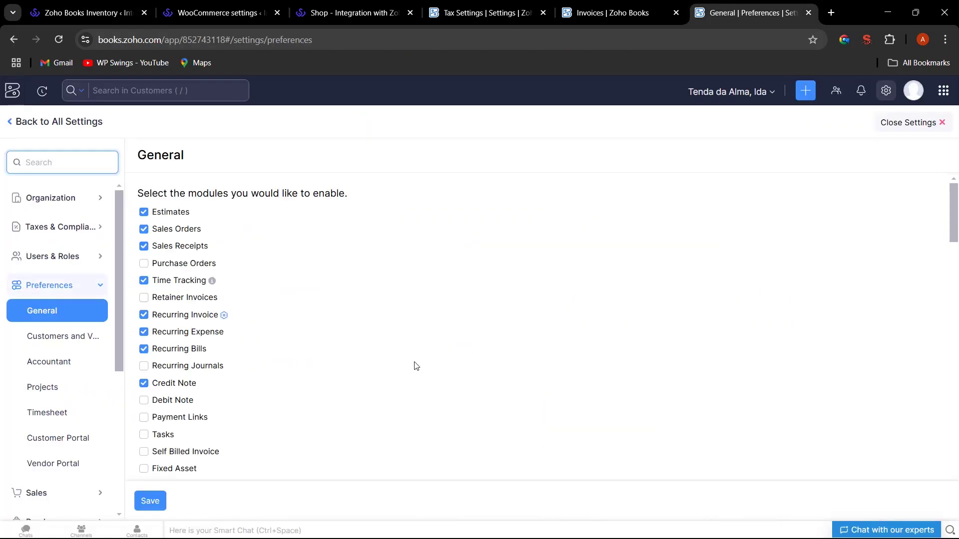
pyautogui.scroll(-12, 415, 364)
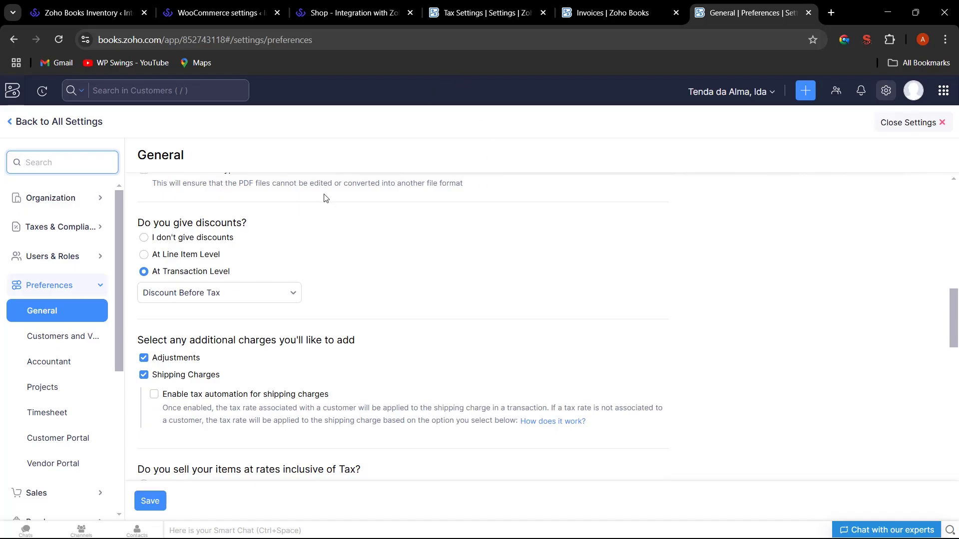
pyautogui.click(91, 10)
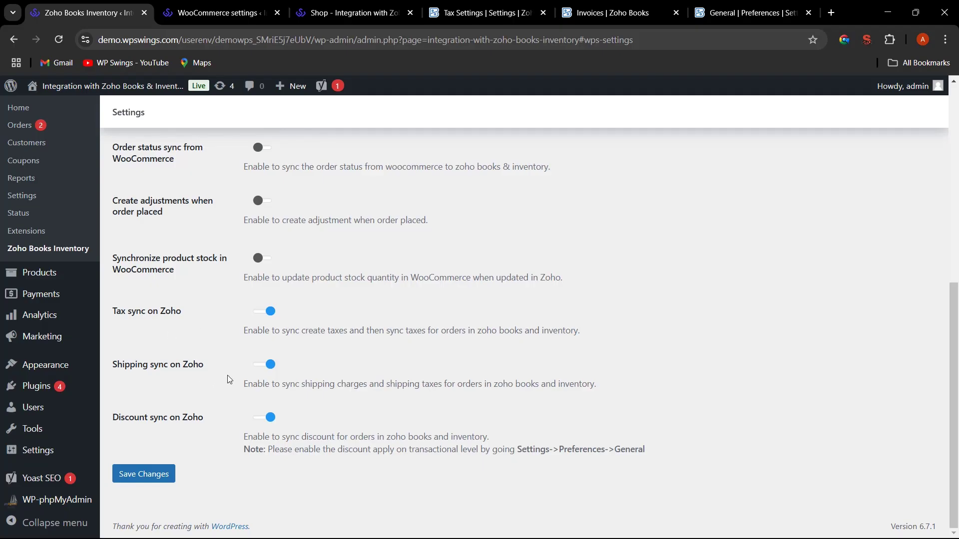
# Open WooCommerce Settings in a new browser tab
pyautogui.rightClick(29, 195)
pyautogui.click(107, 210)
pyautogui.click(195, 12)
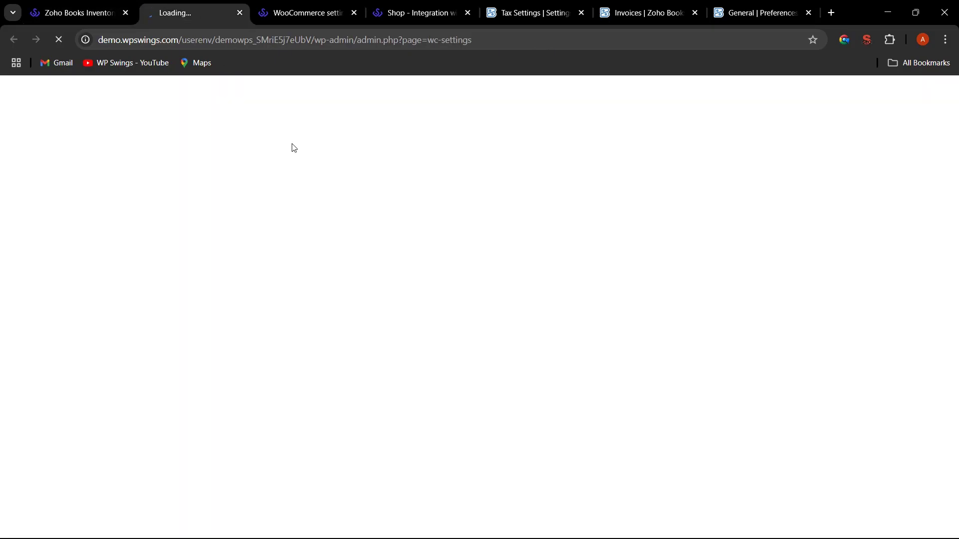
pyautogui.scroll(-10, 591, 383)
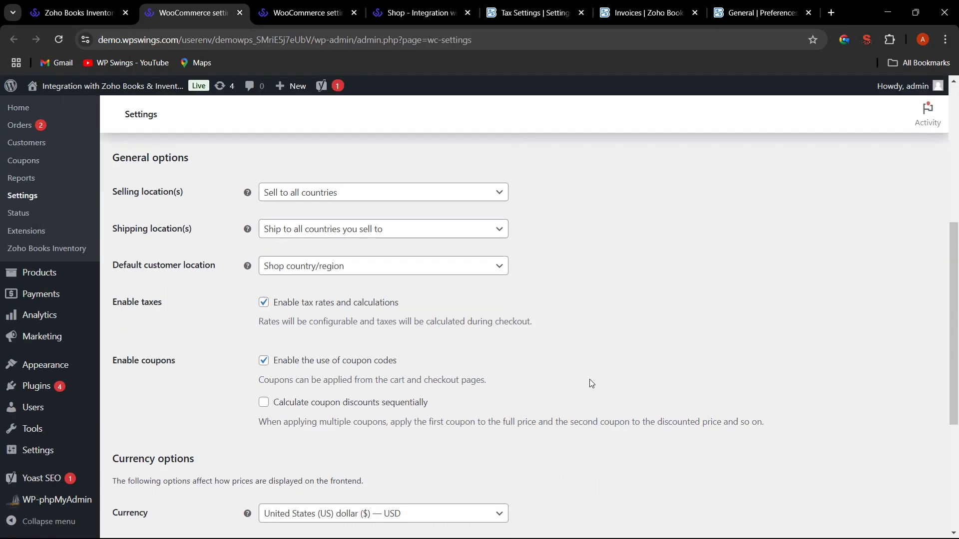
pyautogui.scroll(4, 383, 414)
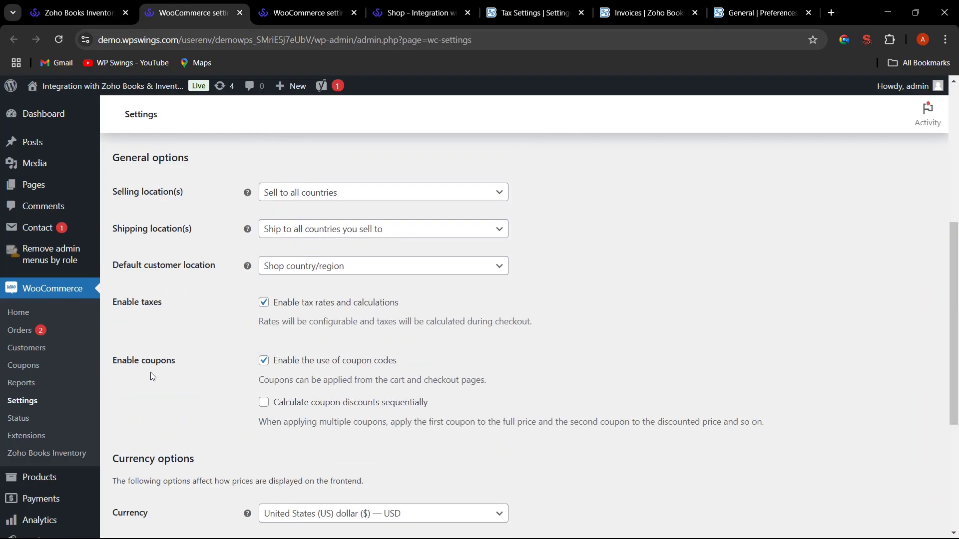
pyautogui.scroll(4, 203, 328)
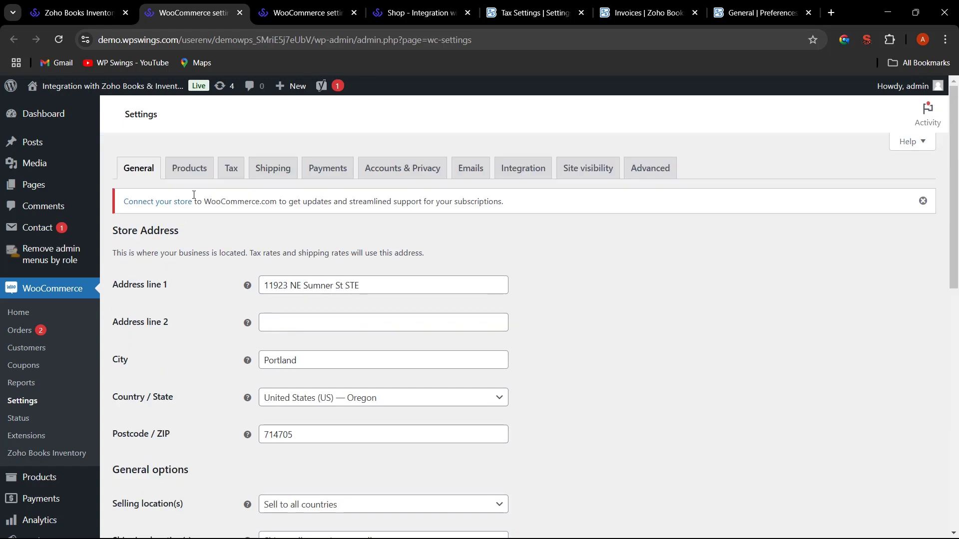
# Review the standard 10% 'Sales A' tax rate, then view the India flat-rate shipping zone
pyautogui.click(231, 169)
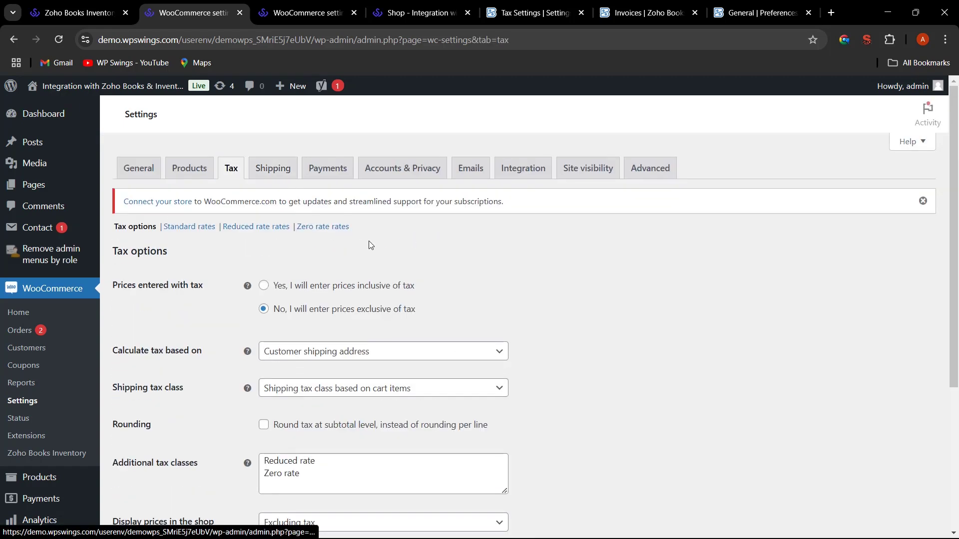
pyautogui.click(202, 228)
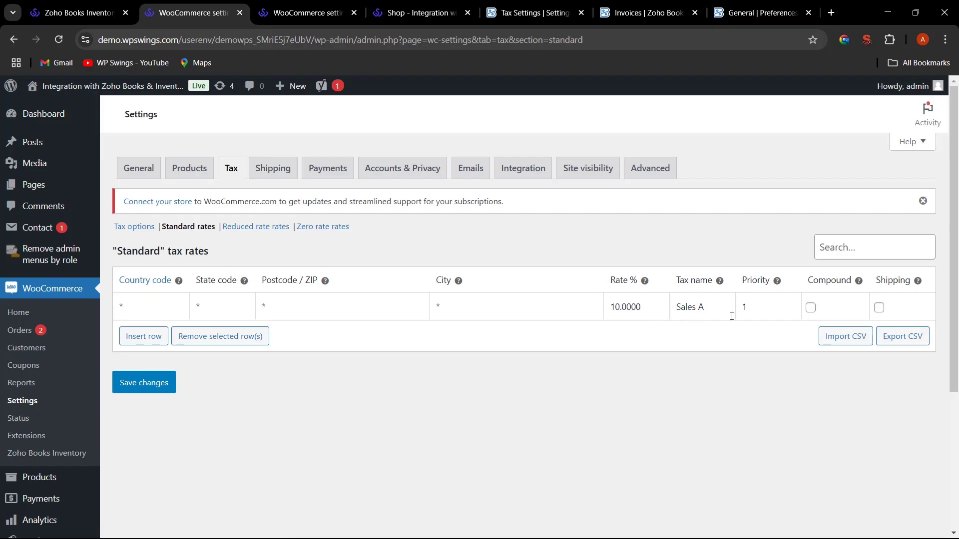
pyautogui.click(280, 173)
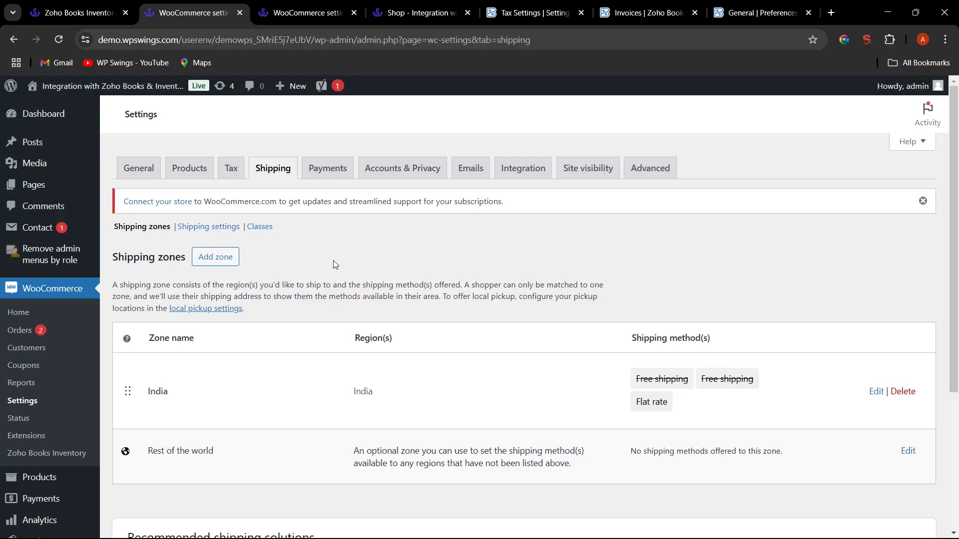
# Place the $65.00 Test Cloth order with $10 flat-rate shipping and $5 Sales A tax
pyautogui.click(422, 13)
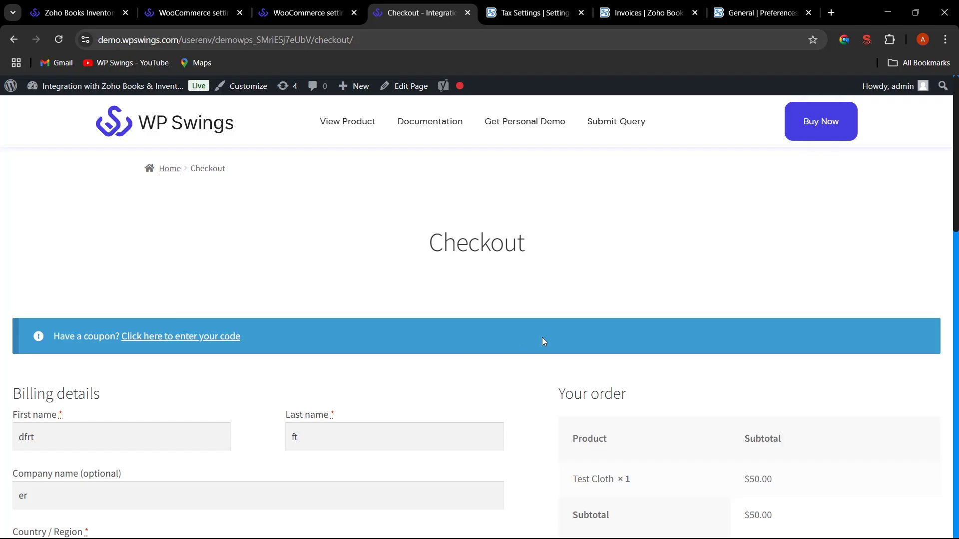
pyautogui.scroll(-4, 544, 342)
pyautogui.scroll(4, 563, 343)
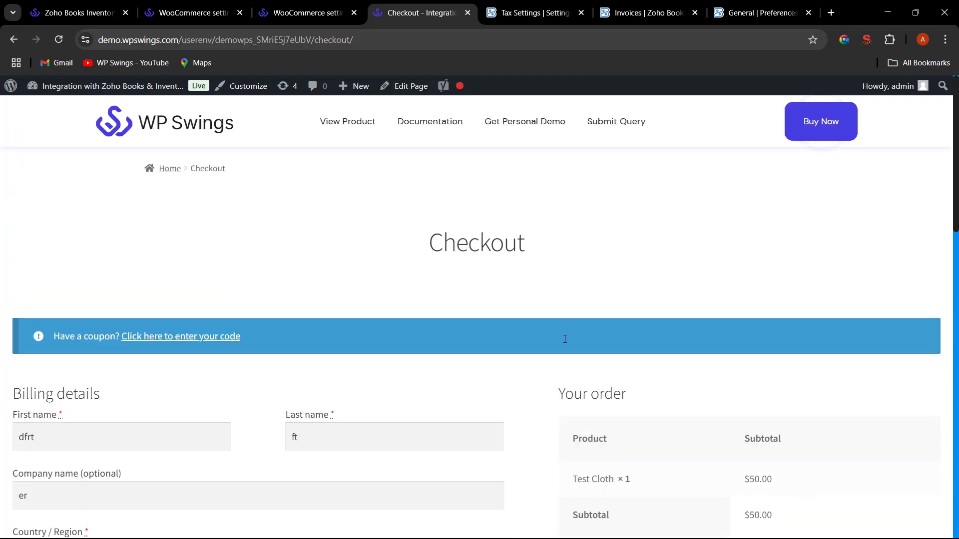
pyautogui.scroll(-5, 574, 344)
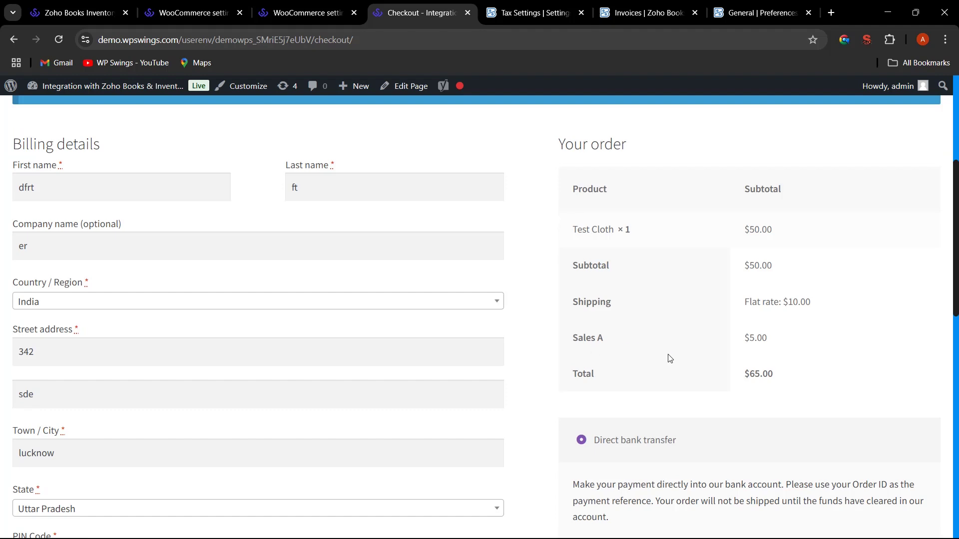
pyautogui.scroll(-6, 591, 352)
pyautogui.click(753, 429)
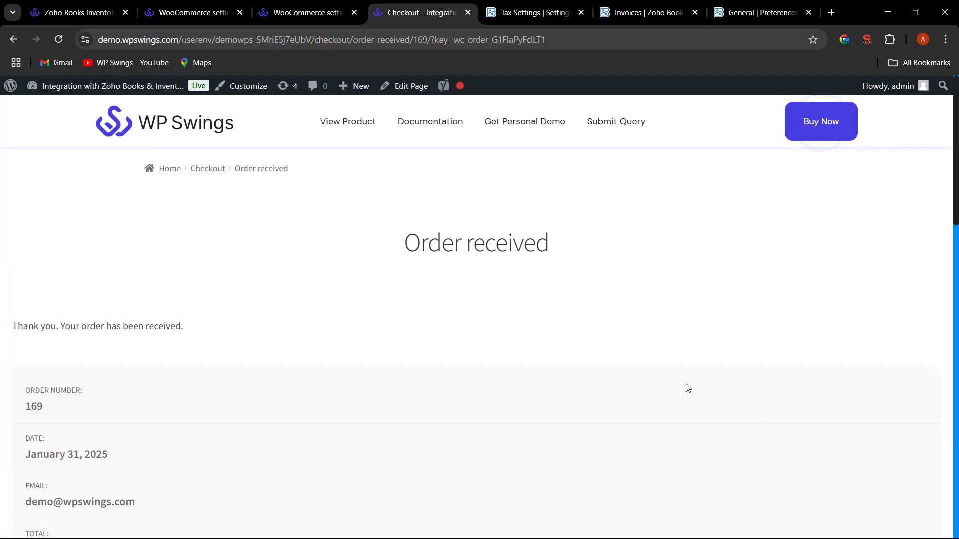
pyautogui.hotkey('ctrl', '2')
# Bulk-change order #169 to Processing, then return to the Zoho Books & Inventory settings
pyautogui.click(127, 275)
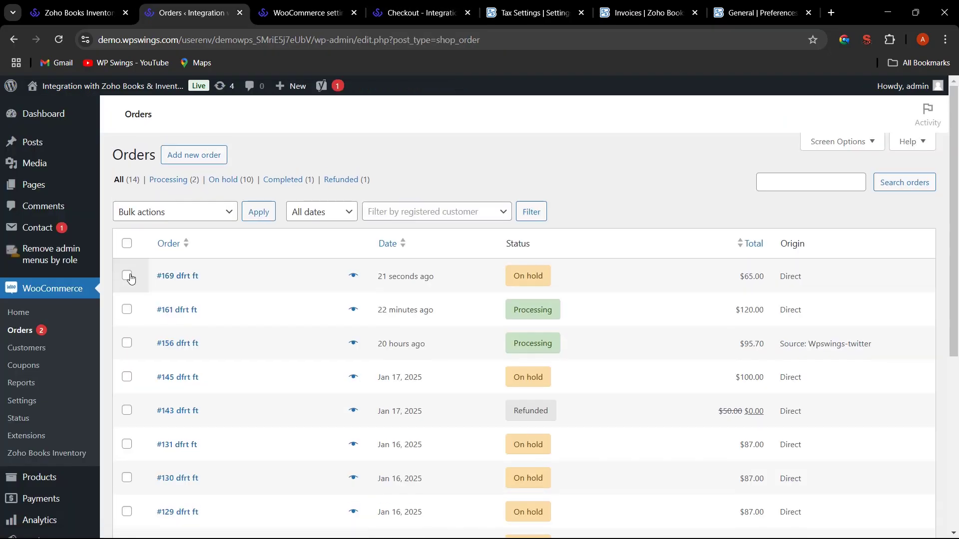
pyautogui.click(194, 215)
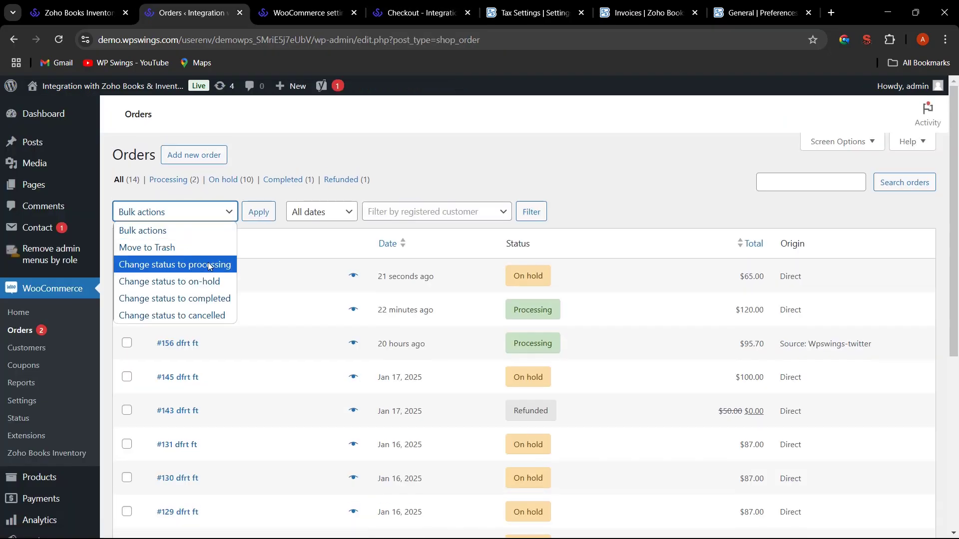
pyautogui.click(175, 263)
pyautogui.click(259, 211)
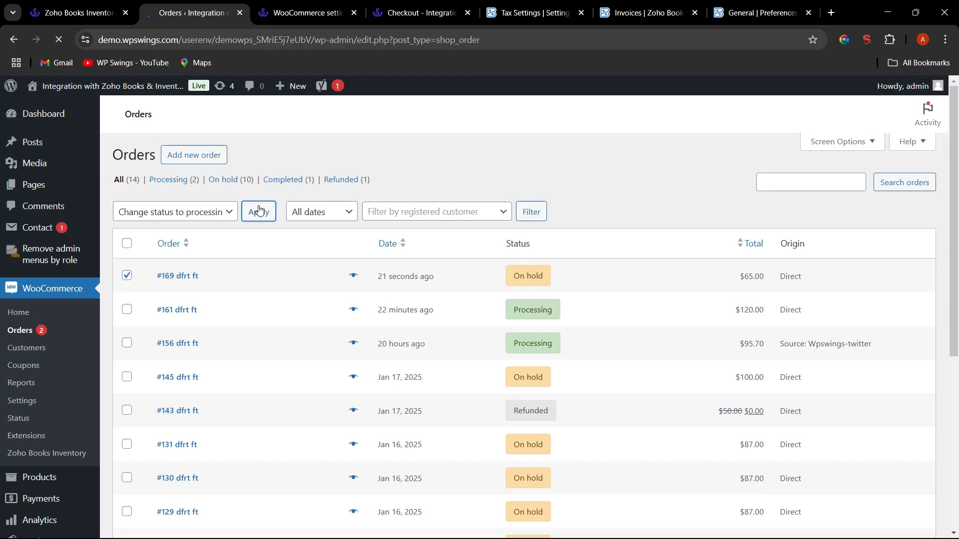
pyautogui.click(83, 10)
pyautogui.scroll(6, 382, 255)
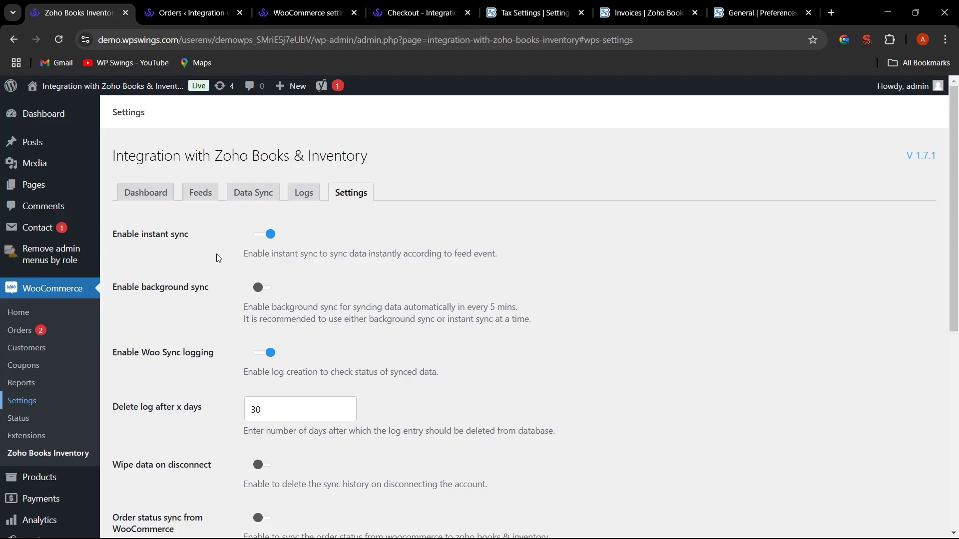
# Inspect order 169's first Sync Log entry and open its synced invoice INV-000102 in Zoho
pyautogui.click(303, 194)
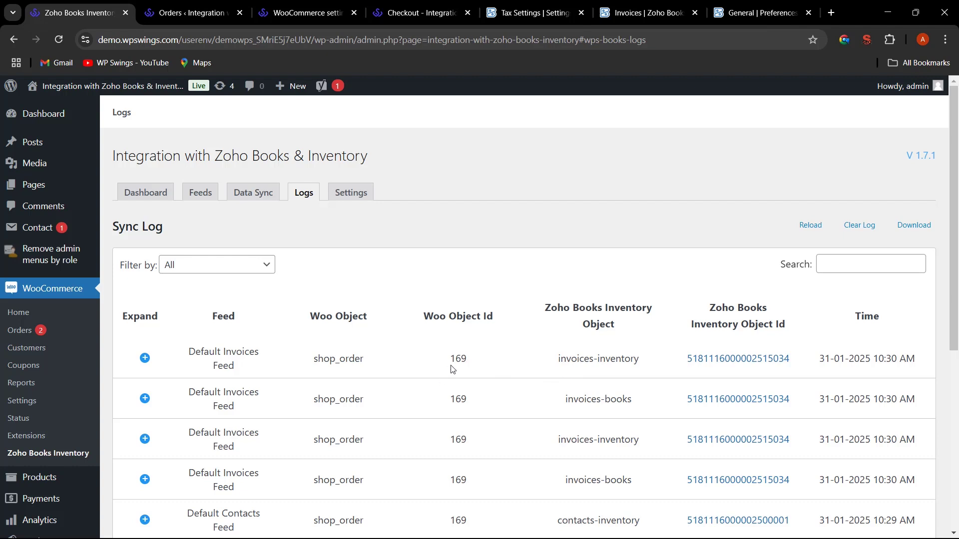
pyautogui.scroll(-1, 214, 293)
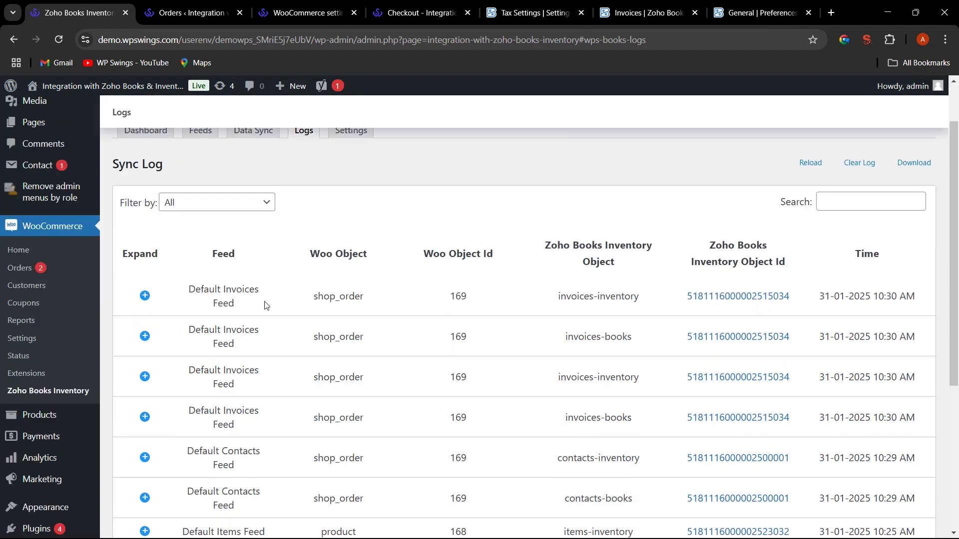
pyautogui.click(144, 297)
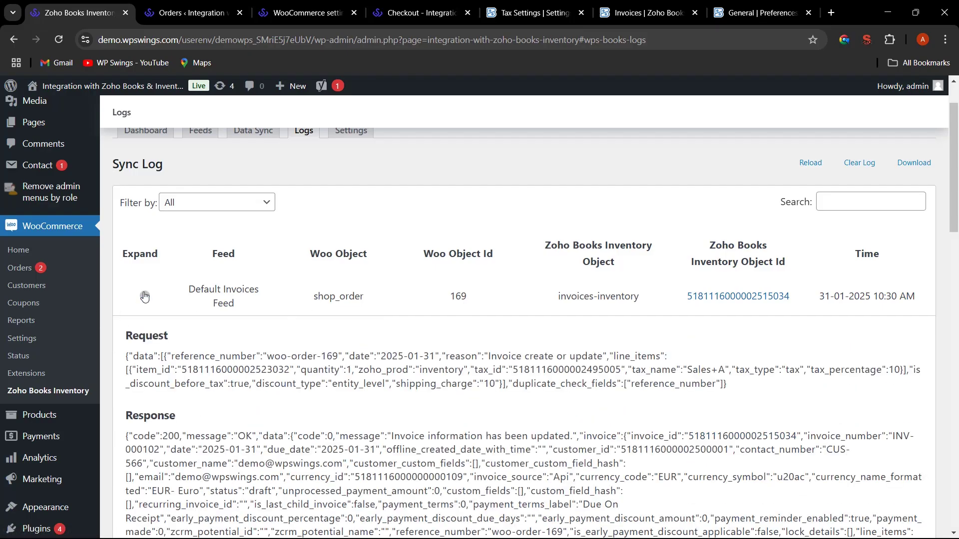
pyautogui.click(145, 296)
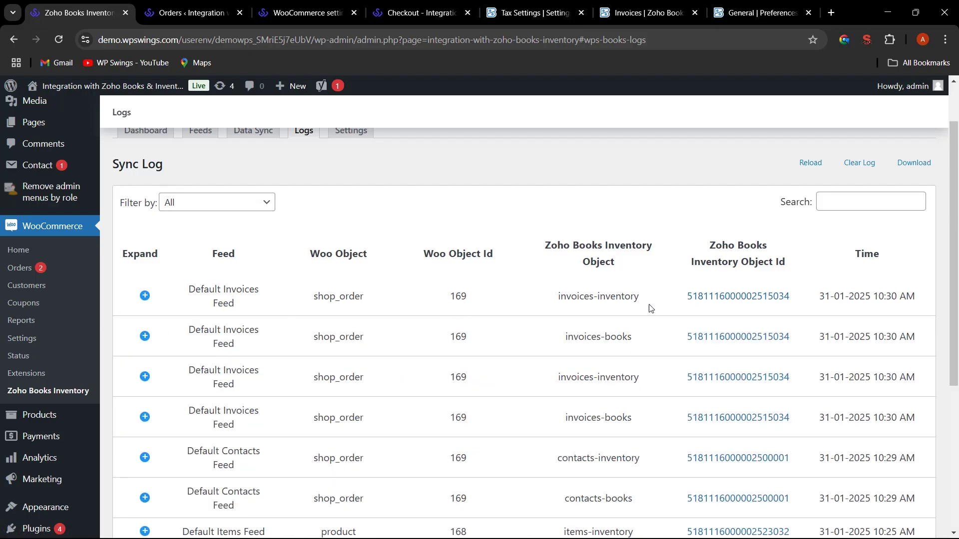
pyautogui.click(719, 299)
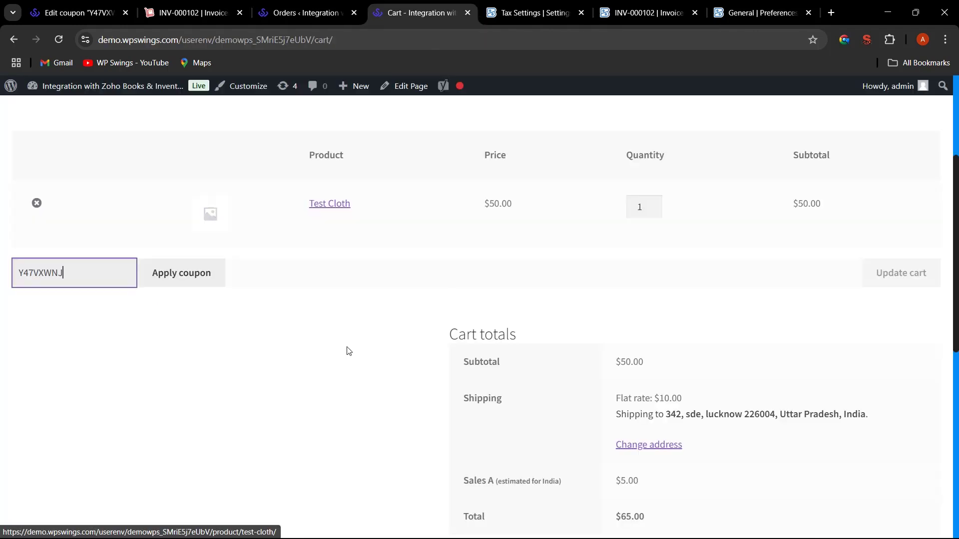
# Apply the coupon, place the $54.00 order 171, and set it to Processing
pyautogui.click(203, 284)
pyautogui.scroll(-3, 478, 397)
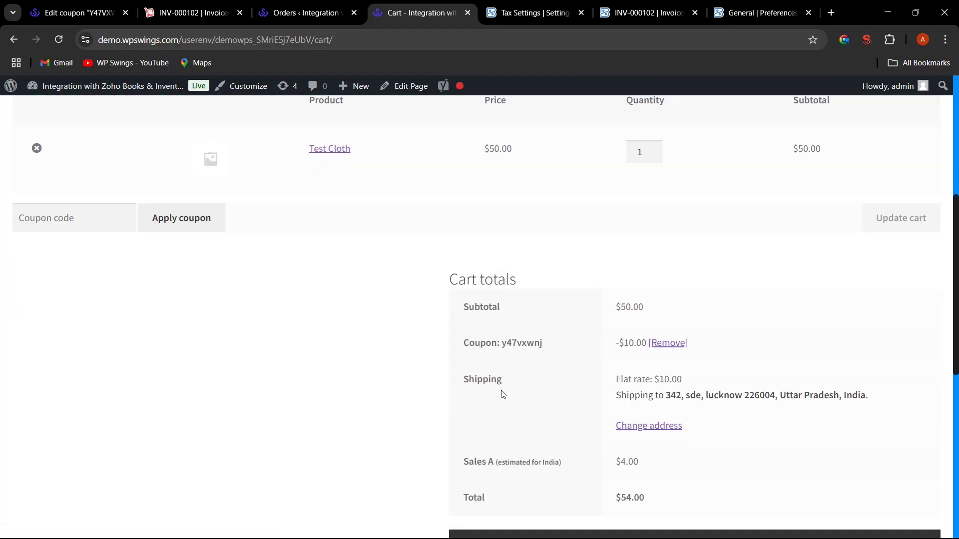
pyautogui.scroll(-4, 629, 417)
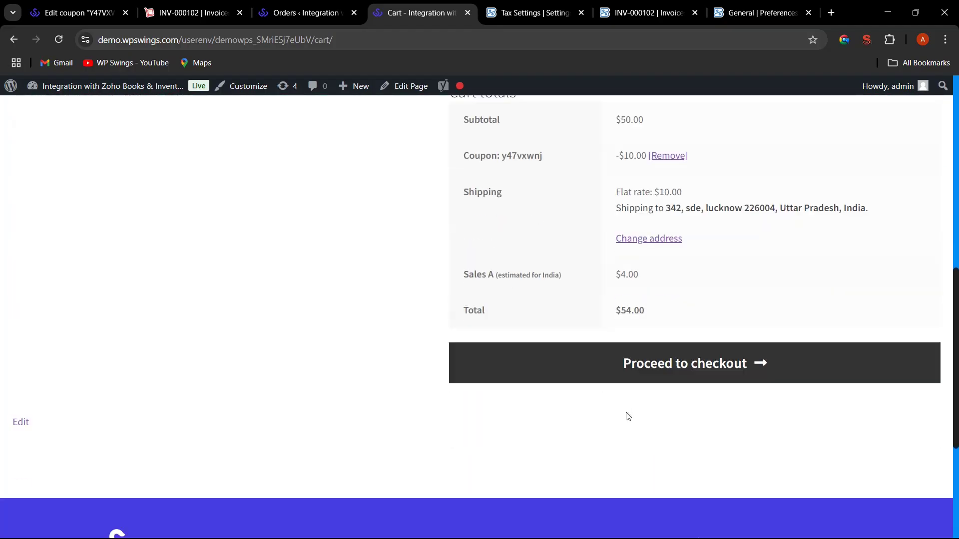
pyautogui.click(719, 372)
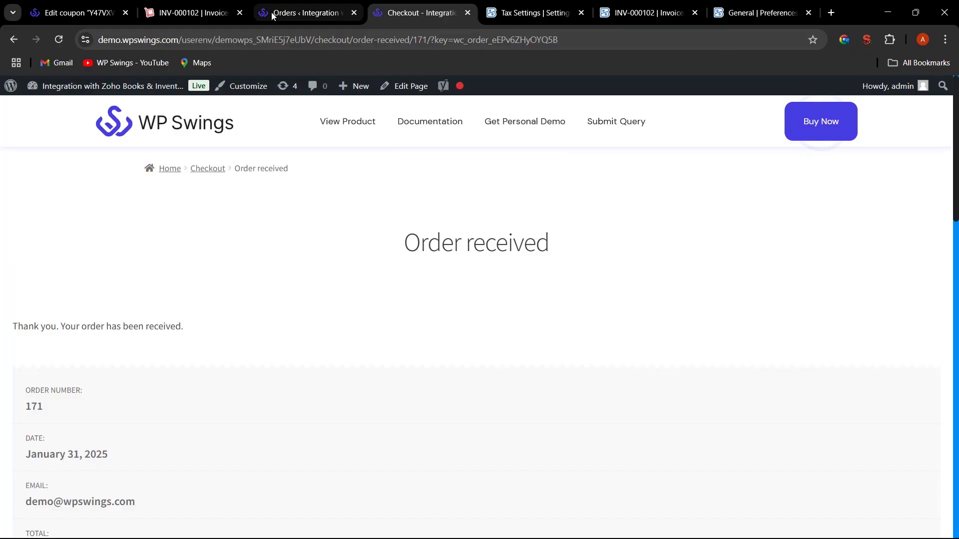
pyautogui.click(272, 16)
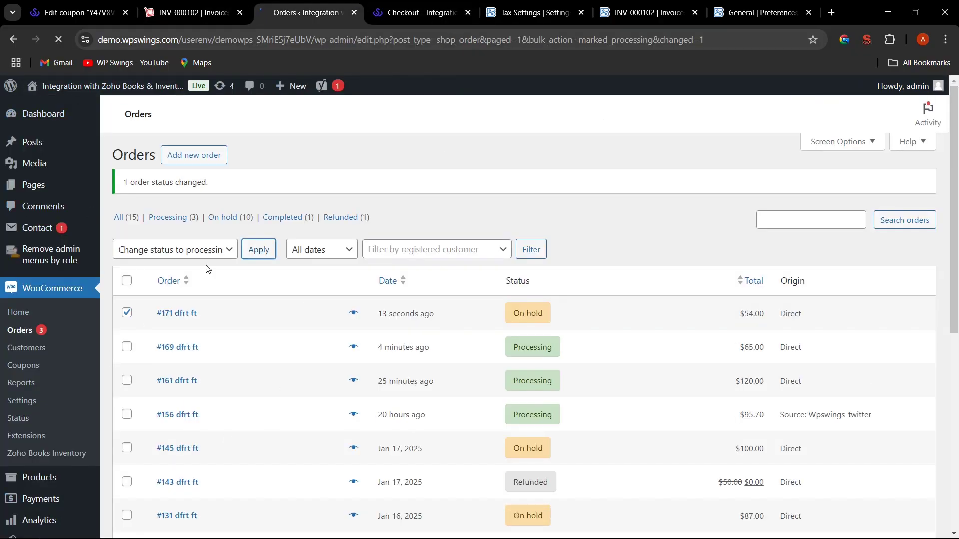
pyautogui.click(259, 249)
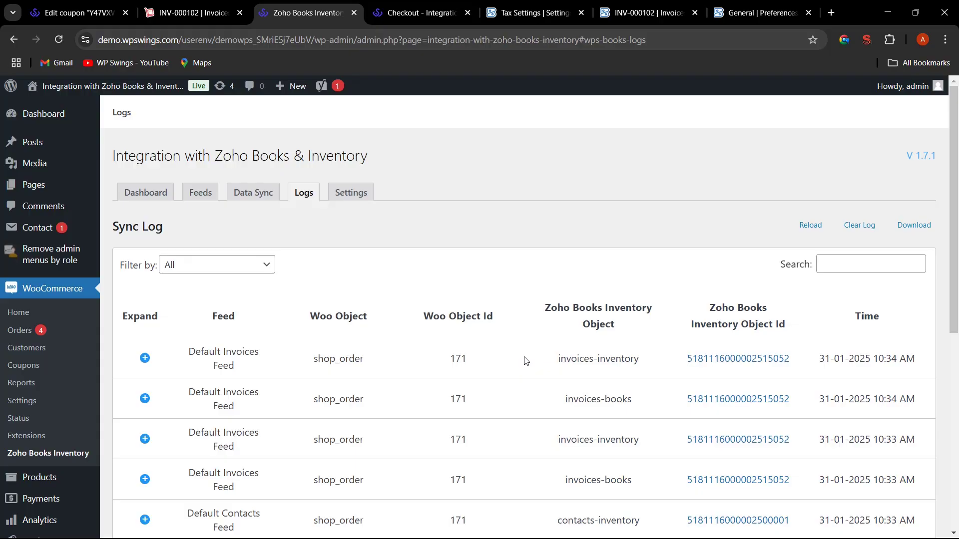
# Check invoice INV-000103 shows the €10.00 discount and €54.00 total, then return to the Sync Log
pyautogui.click(687, 362)
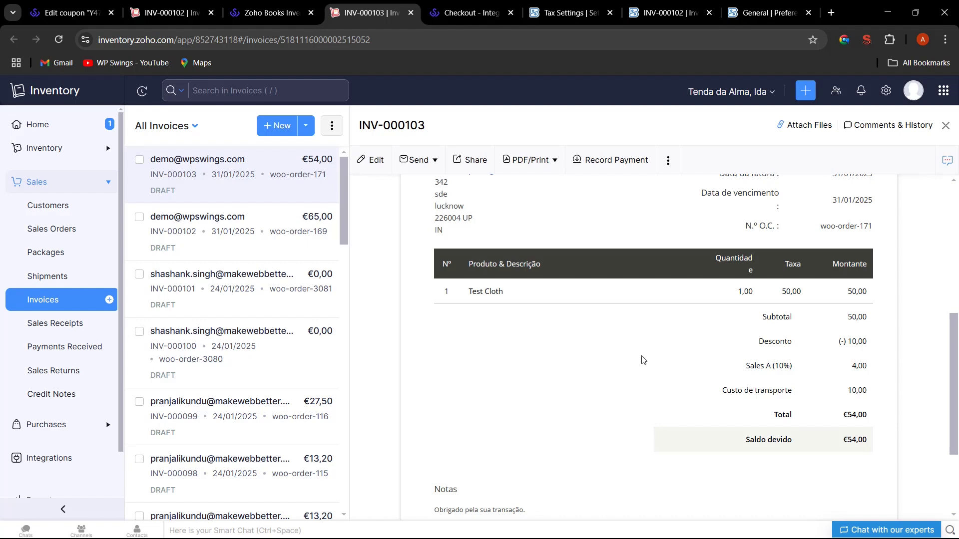
pyautogui.hotkey('ctrl', 'shift', 'Tab')
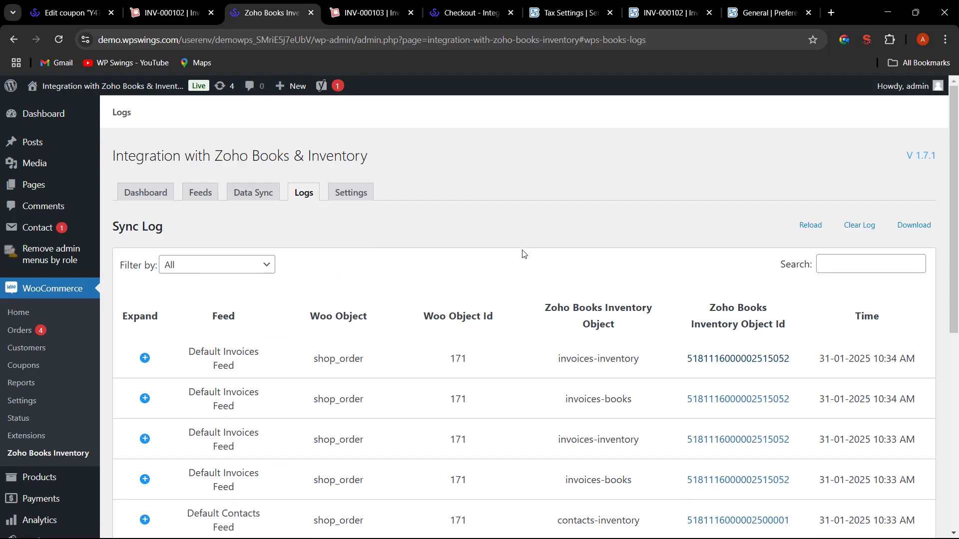
# Review the Sync Log, then confirm Tax, Shipping and Discount sync on Zoho remain enabled
pyautogui.scroll(-1, 524, 258)
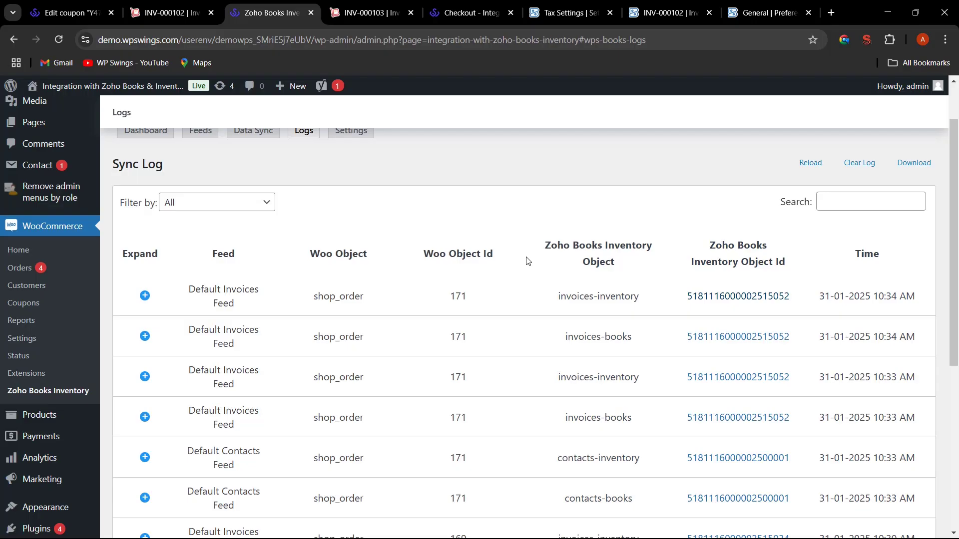
pyautogui.scroll(1, 527, 261)
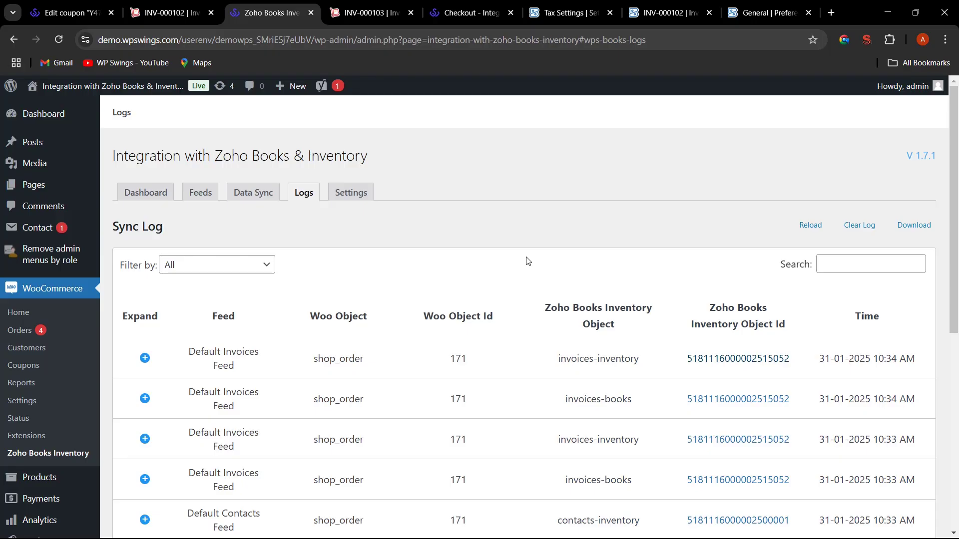
pyautogui.scroll(-1, 439, 371)
pyautogui.scroll(1, 358, 281)
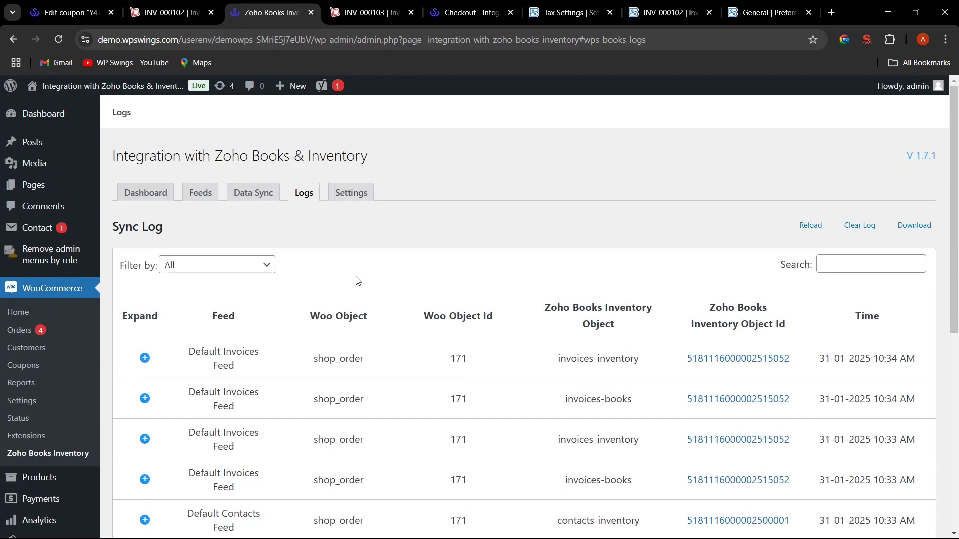
pyautogui.click(349, 192)
pyautogui.scroll(-6, 405, 299)
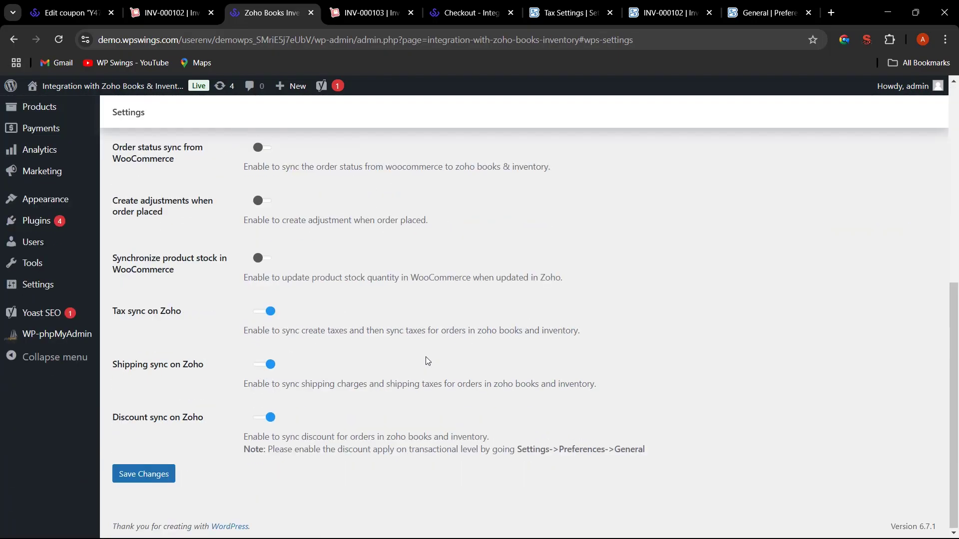